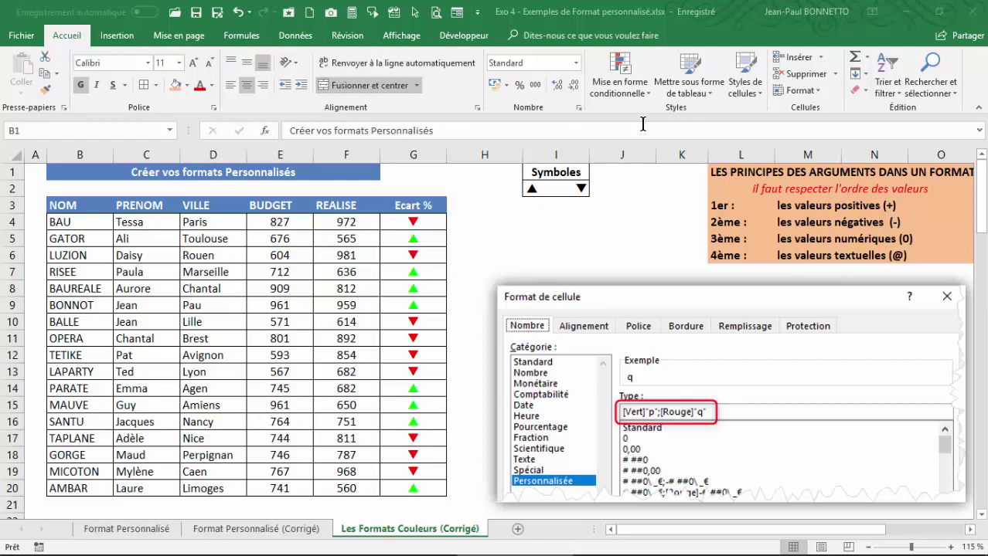
- Review the icon sets available in conditional formatting without applying any of them
{"action": "left_click", "coordinate": [637, 91]}
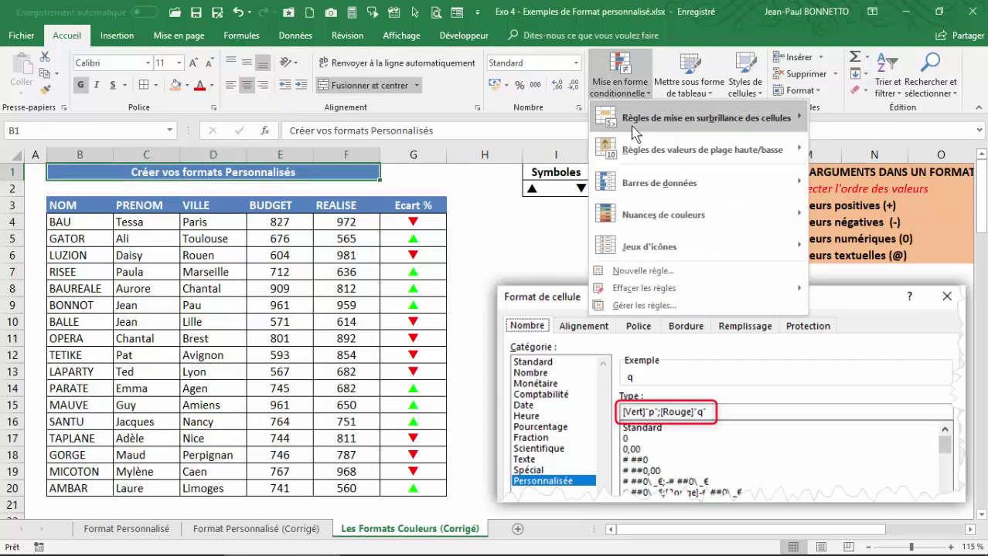
{"action": "mouse_move", "coordinate": [627, 251]}
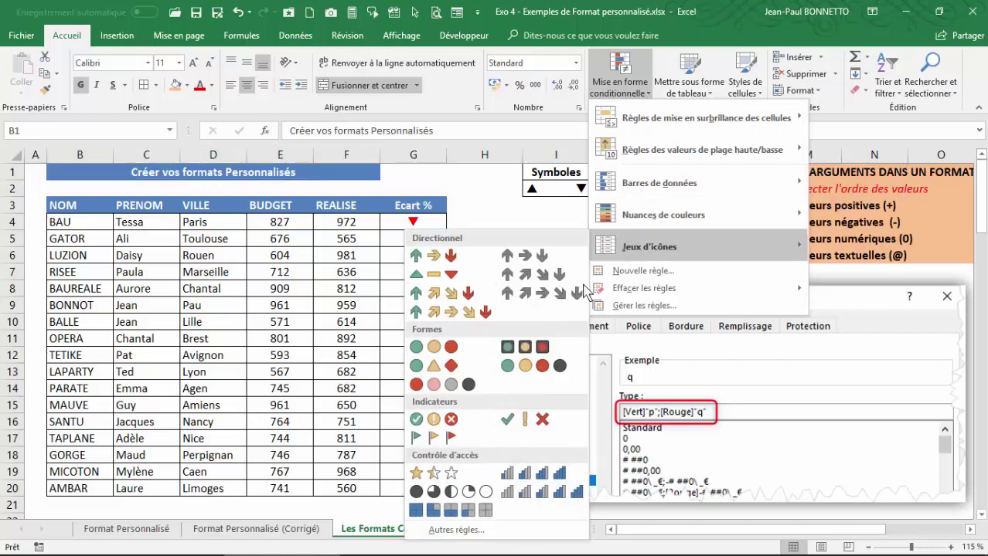
{"action": "left_click", "coordinate": [479, 173]}
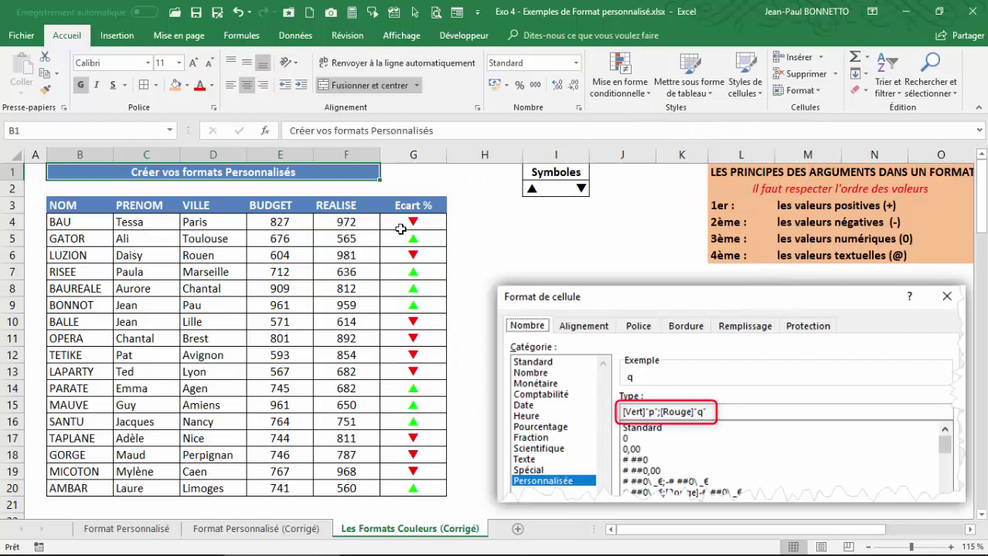
- Examine the Ecart % formula in G4 against the budget and realised amounts in E4 and F4
{"action": "left_click", "coordinate": [405, 256]}
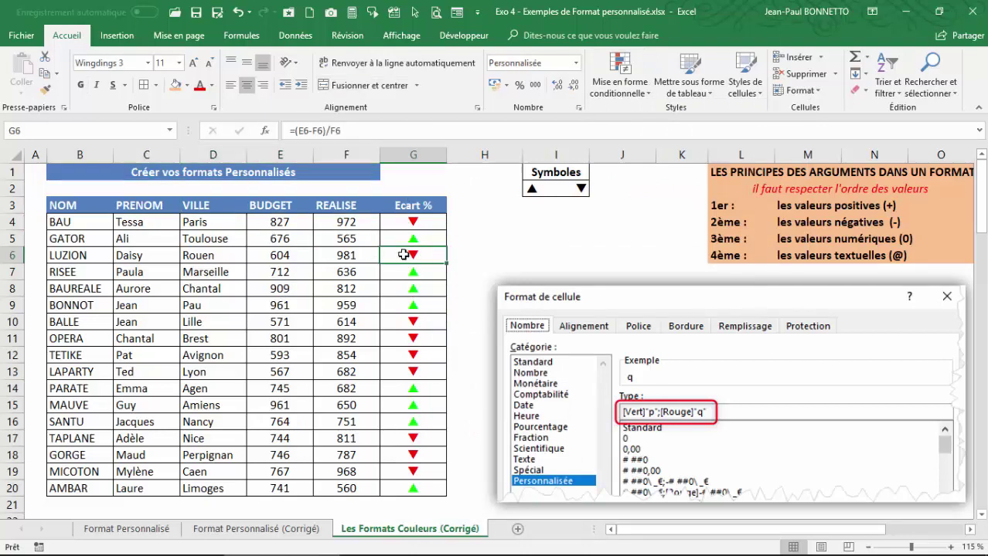
{"action": "left_click", "coordinate": [413, 222]}
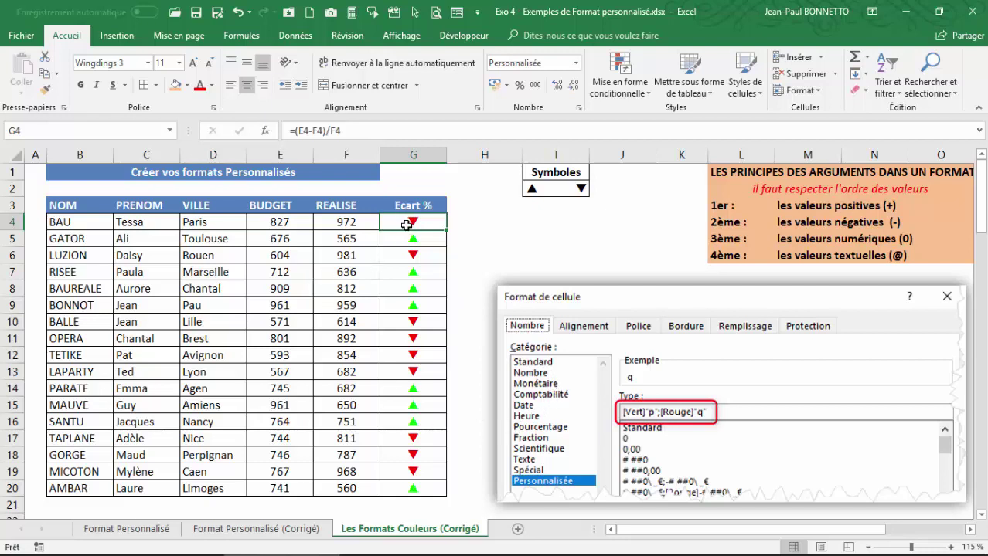
{"action": "left_click", "coordinate": [333, 226]}
{"action": "left_click", "coordinate": [292, 236]}
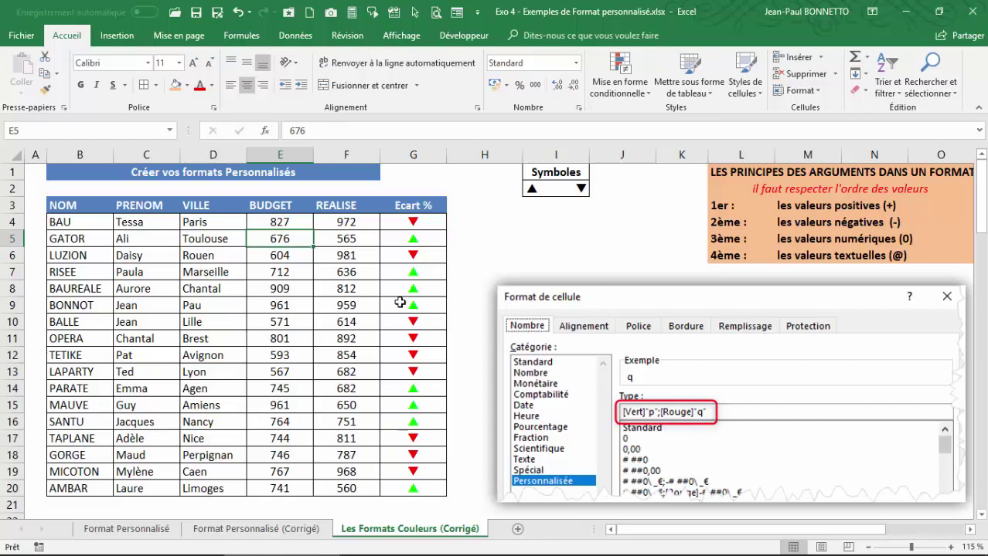
{"action": "left_click", "coordinate": [413, 220]}
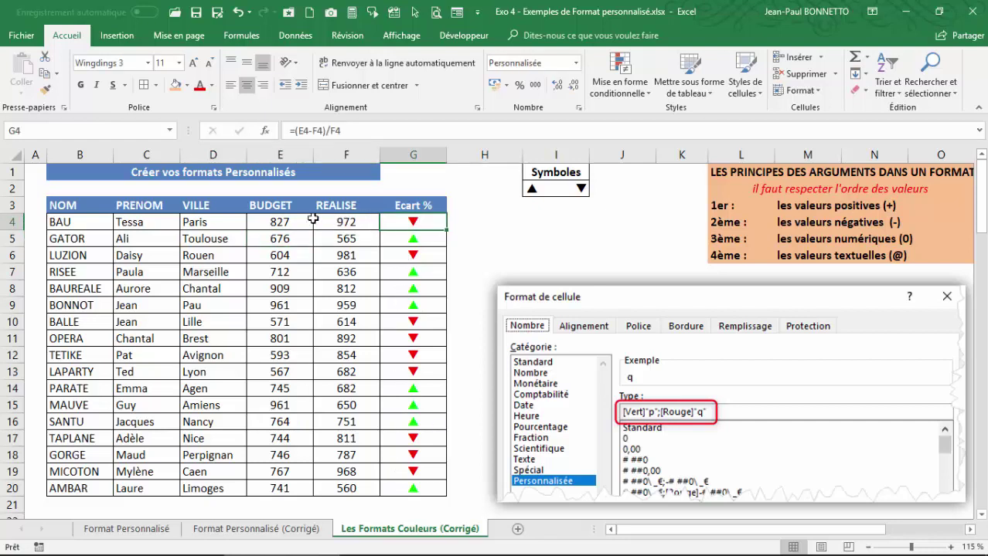
{"action": "left_click", "coordinate": [286, 218]}
{"action": "left_click", "coordinate": [351, 220]}
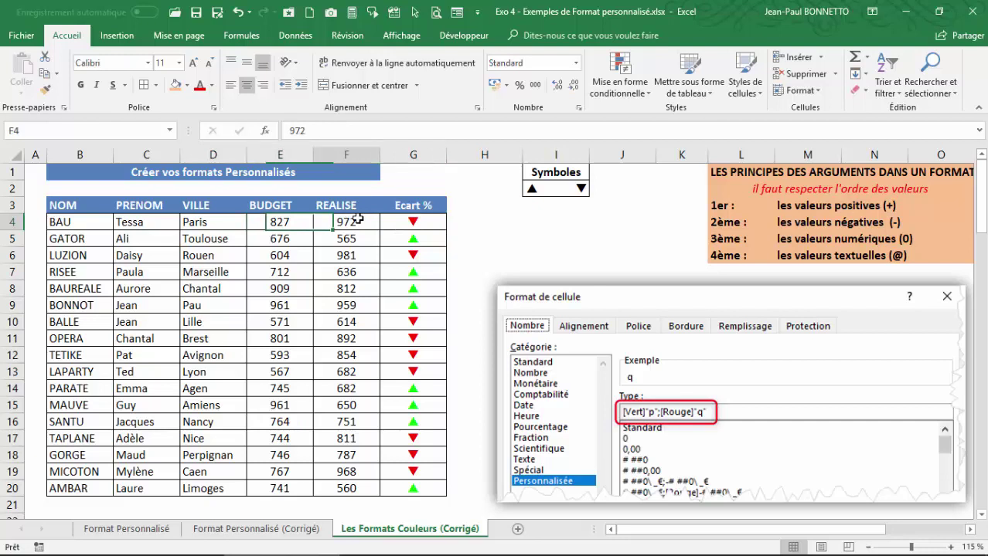
{"action": "left_click", "coordinate": [273, 221]}
{"action": "left_click", "coordinate": [342, 225]}
{"action": "left_click", "coordinate": [279, 228]}
{"action": "left_click", "coordinate": [353, 222]}
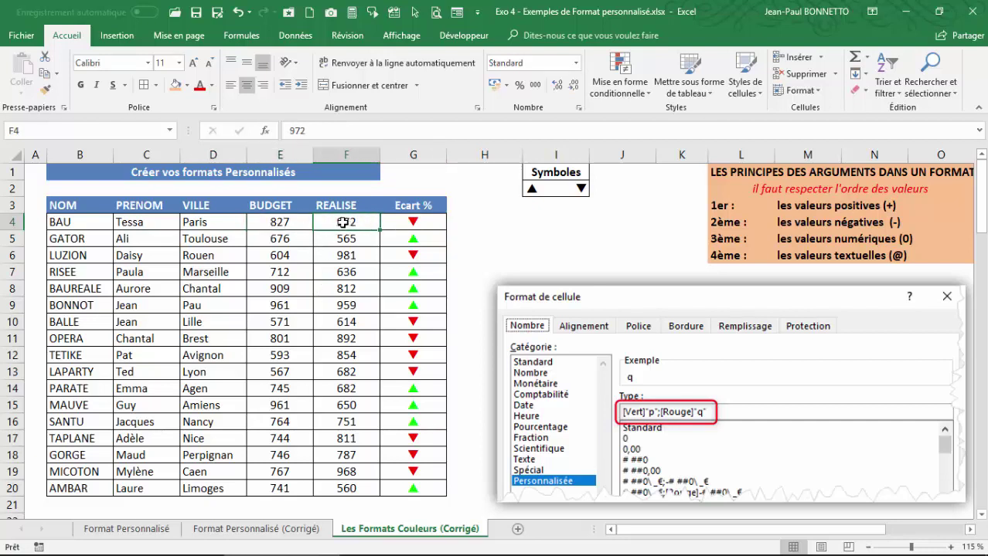
{"action": "left_click", "coordinate": [283, 222]}
{"action": "left_click", "coordinate": [413, 222]}
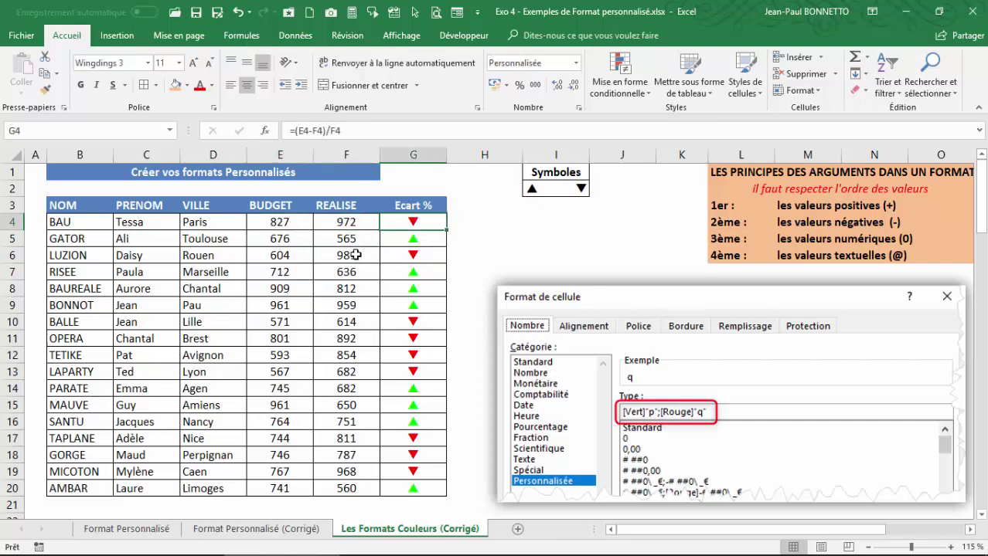
- Compare the Ecart % formula in G5 with the budget and realised amounts of the same row
{"action": "left_click", "coordinate": [416, 242]}
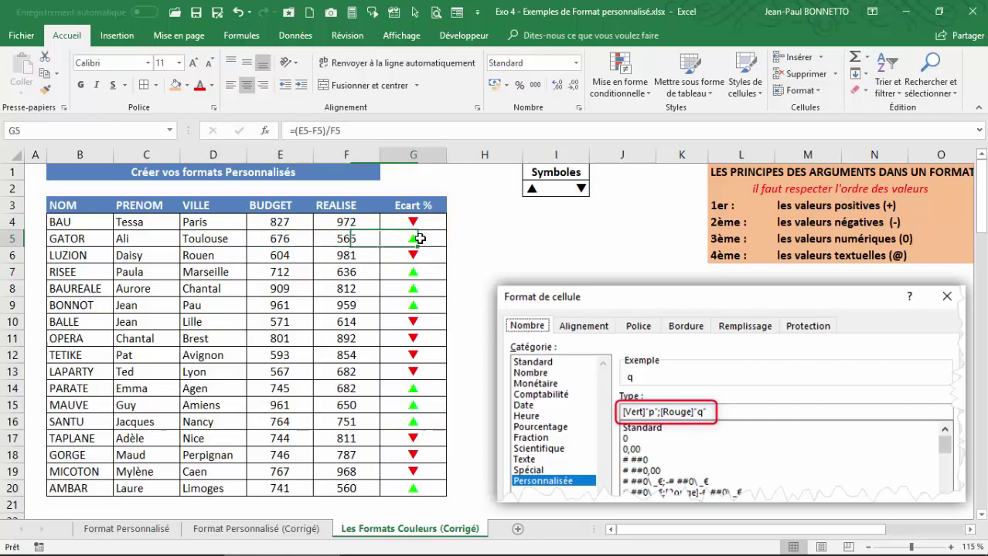
{"action": "left_click", "coordinate": [279, 238]}
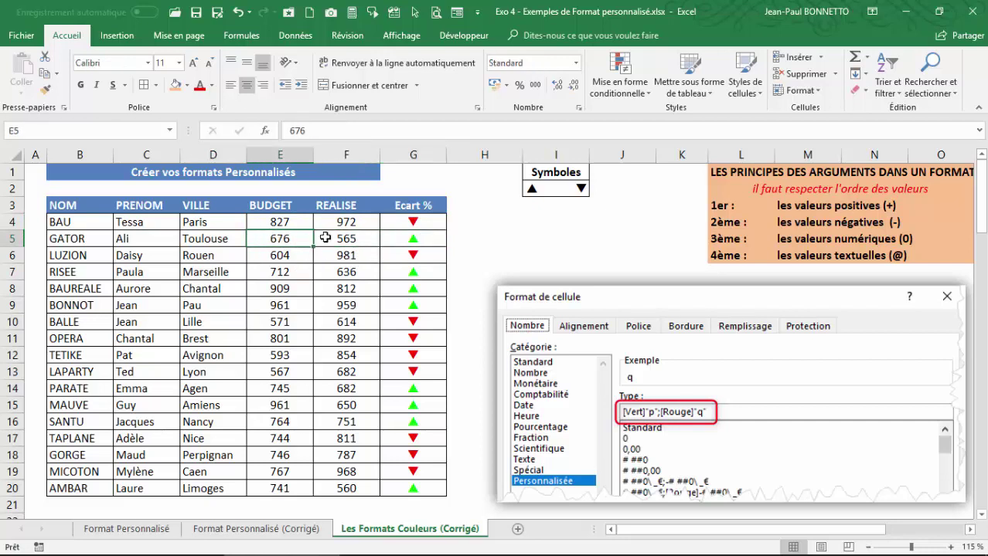
{"action": "left_click", "coordinate": [416, 241]}
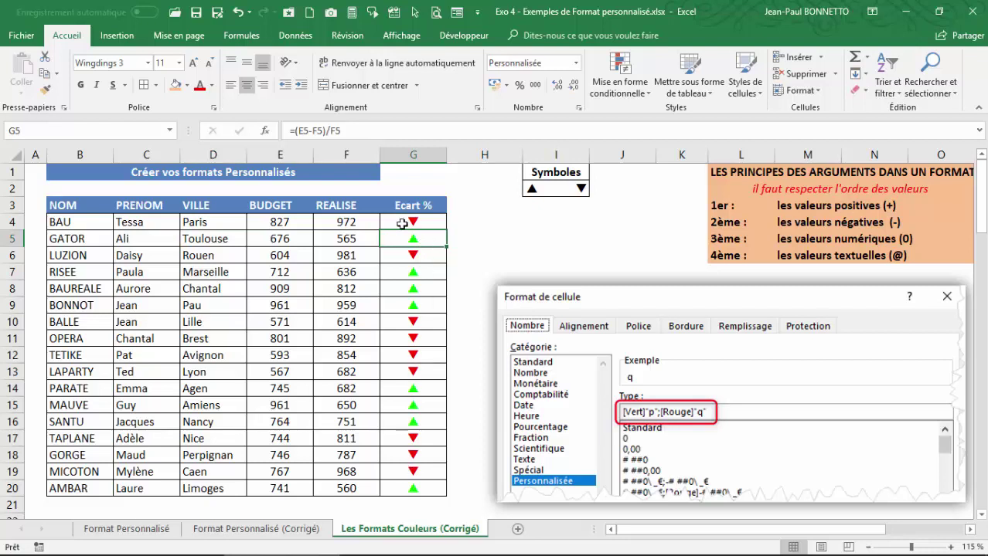
- Inspect the formulas and arrow symbols down the Ecart % column, covering the range G4:G20
{"action": "left_click_drag", "start_coordinate": [401, 223], "coordinate": [406, 253]}
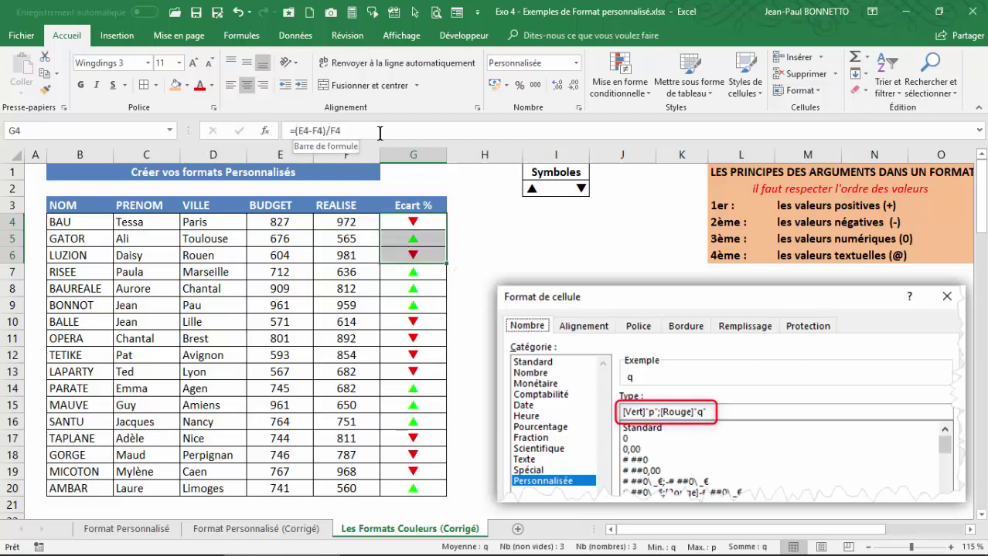
{"action": "left_click", "coordinate": [380, 133]}
{"action": "left_click", "coordinate": [424, 304]}
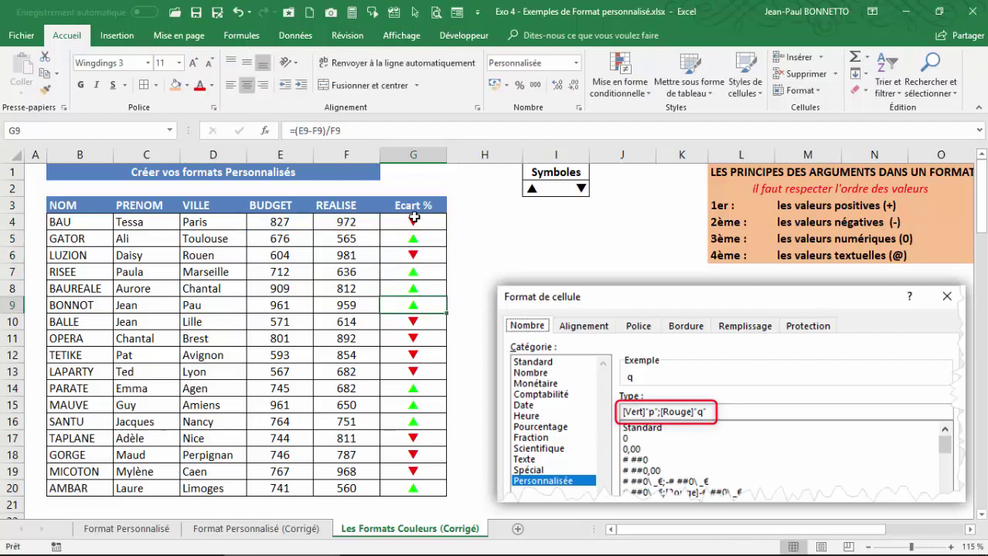
{"action": "left_click_drag", "start_coordinate": [414, 219], "coordinate": [406, 489]}
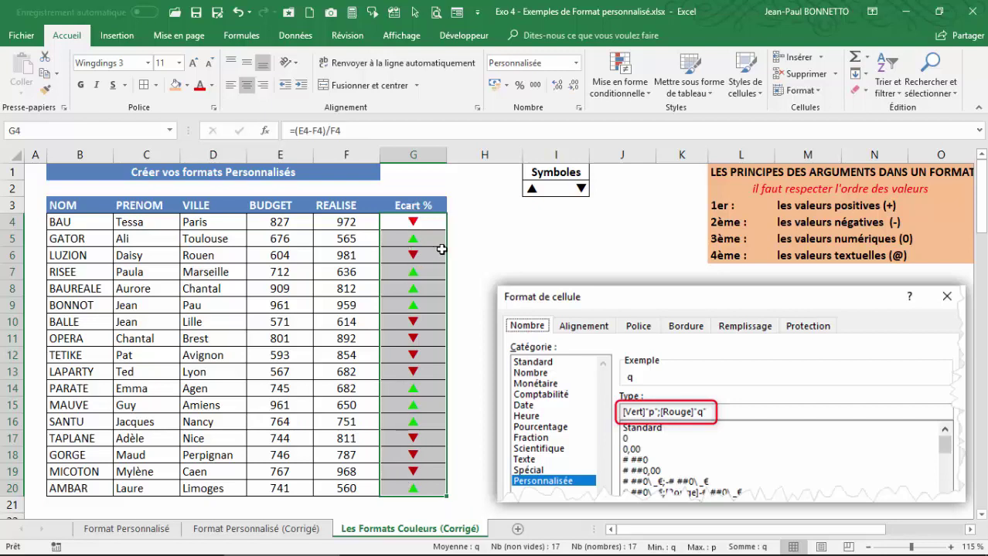
- Open the special characters dialog from the Symboles cell I1 and browse the Webdings characters
{"action": "left_click", "coordinate": [554, 172]}
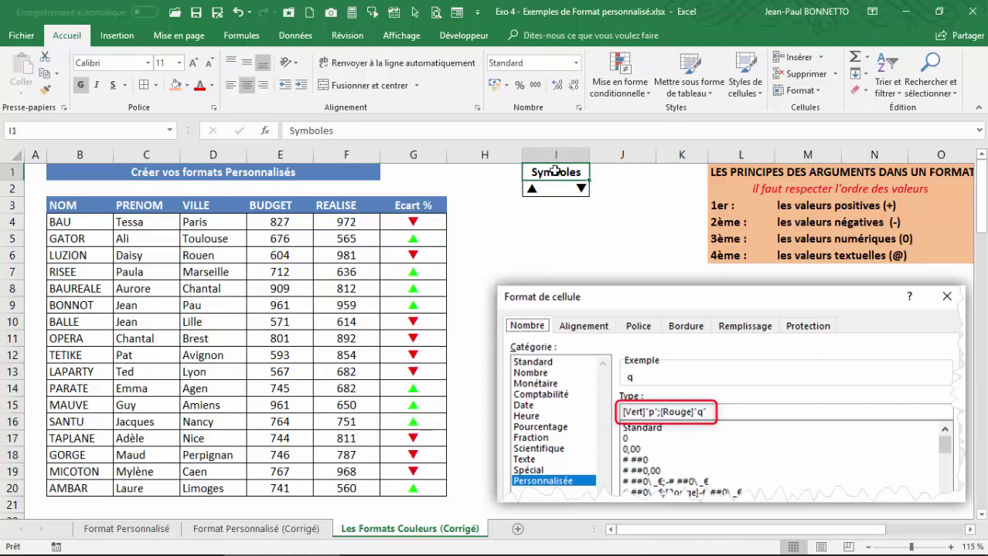
{"action": "left_click", "coordinate": [120, 35]}
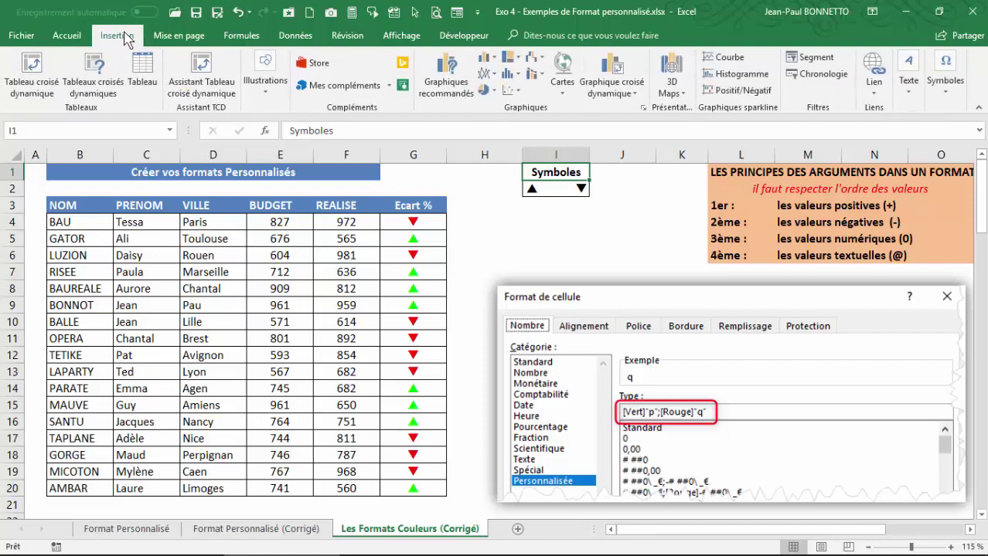
{"action": "left_click", "coordinate": [949, 86]}
{"action": "left_click", "coordinate": [962, 136]}
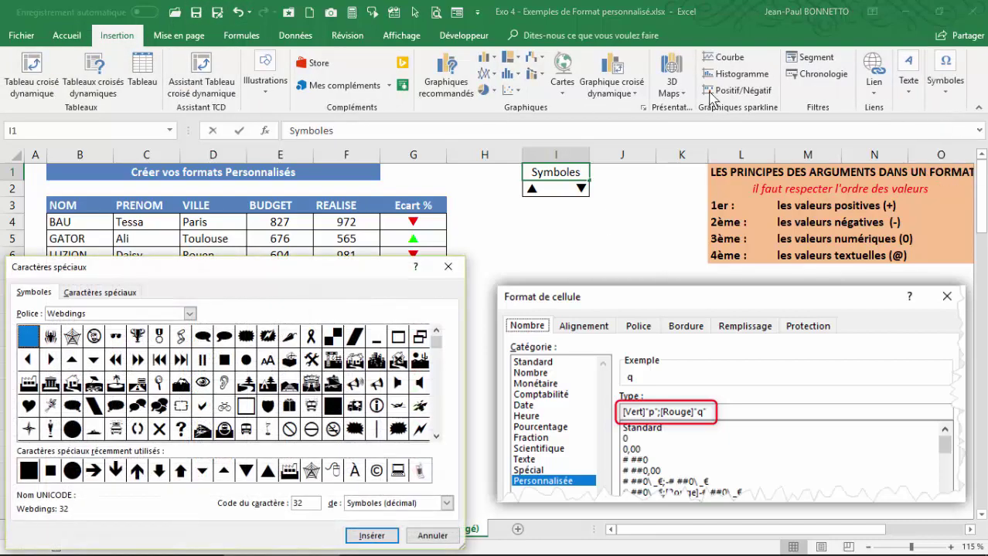
{"action": "left_click_drag", "start_coordinate": [229, 269], "coordinate": [256, 169]}
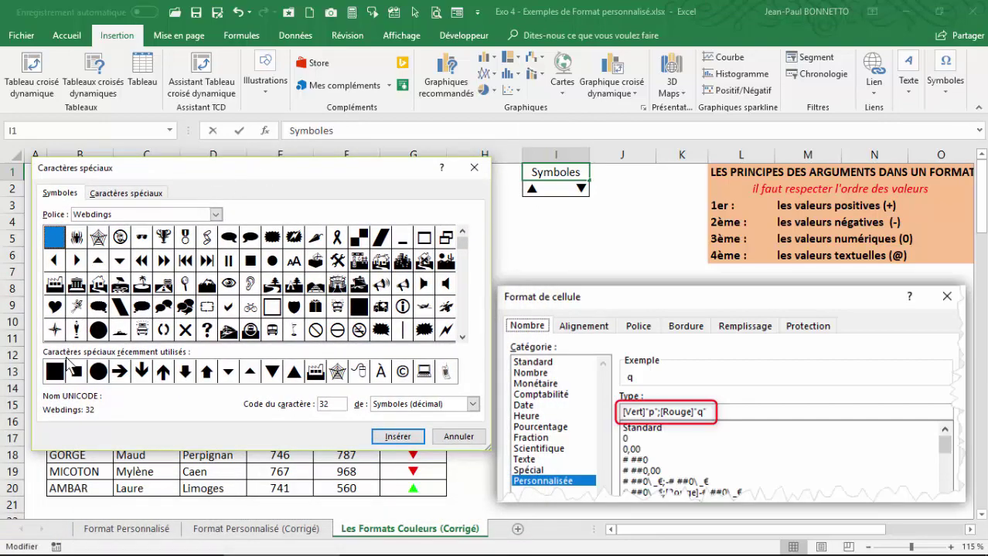
{"action": "left_click", "coordinate": [217, 220]}
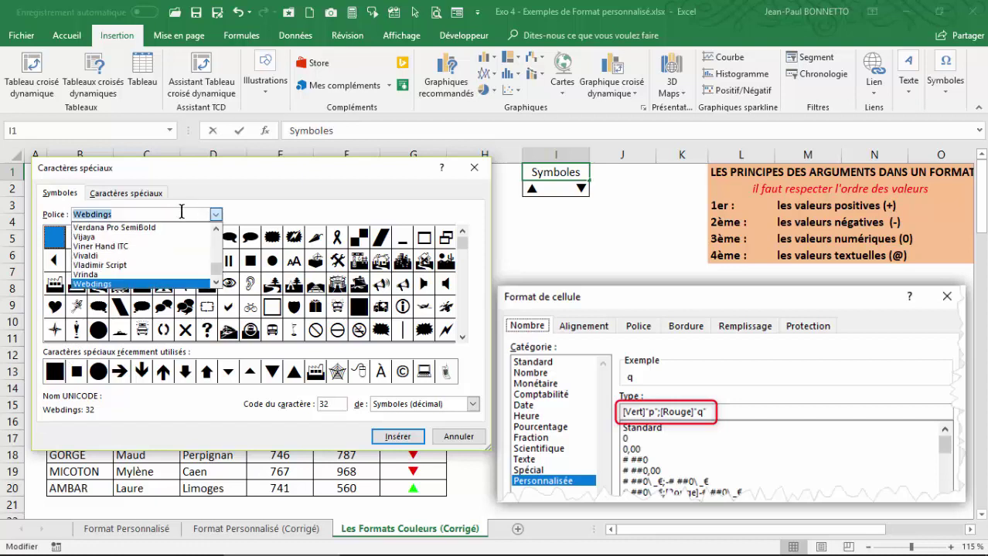
{"action": "left_click", "coordinate": [98, 286]}
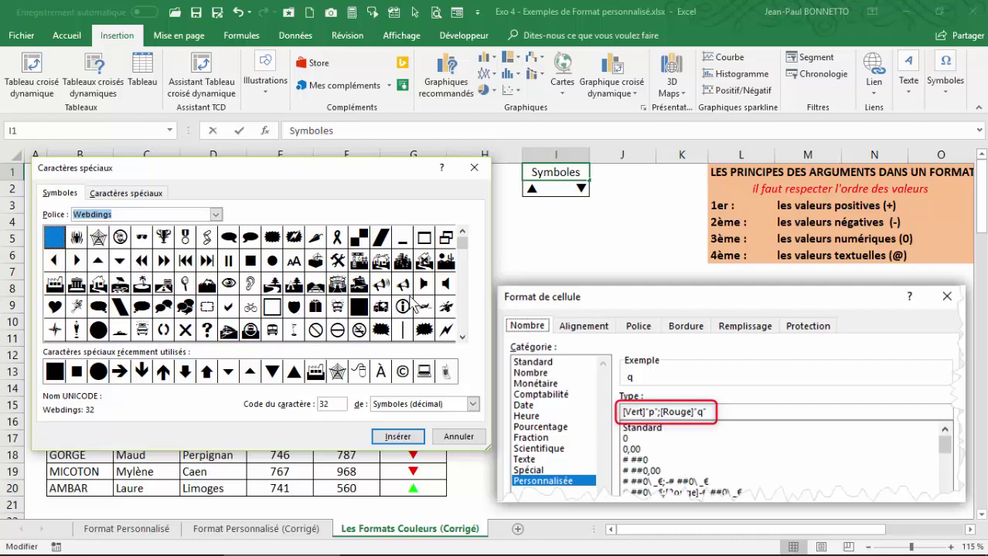
{"action": "left_click", "coordinate": [462, 338]}
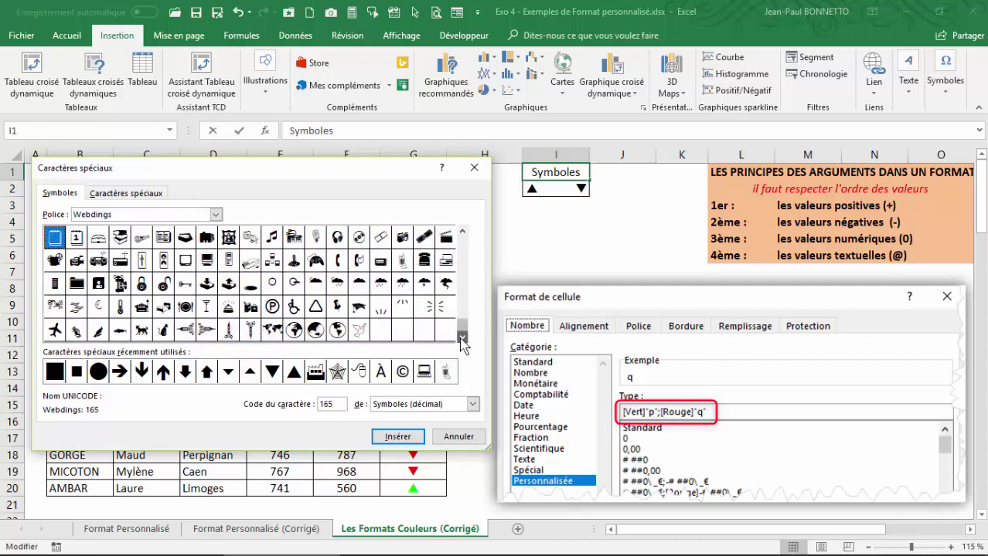
- Switch the symbol font to Wingdings and look through its characters from beginning to end
{"action": "left_click", "coordinate": [218, 215]}
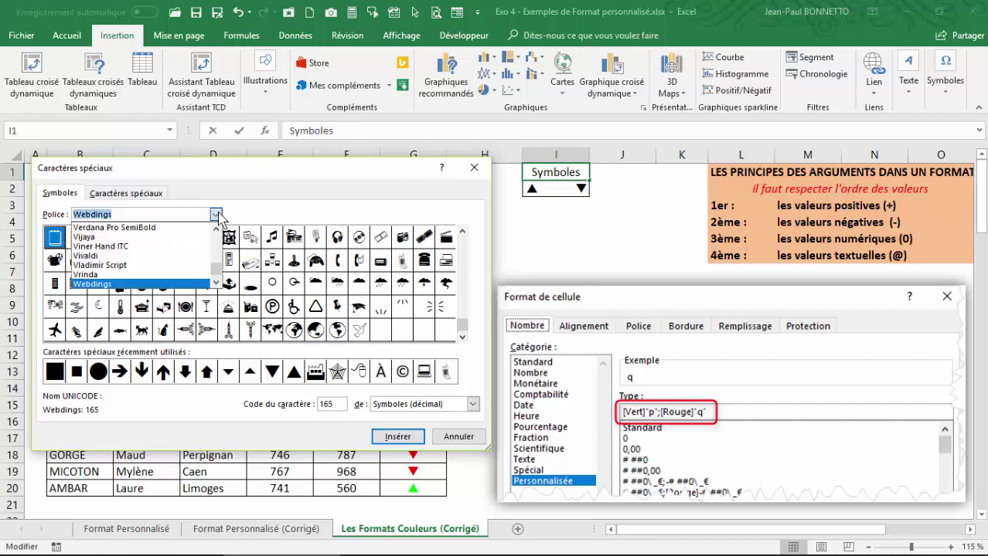
{"action": "left_click", "coordinate": [218, 284]}
{"action": "left_click", "coordinate": [217, 284]}
{"action": "left_click", "coordinate": [217, 284]}
{"action": "left_click", "coordinate": [101, 275]}
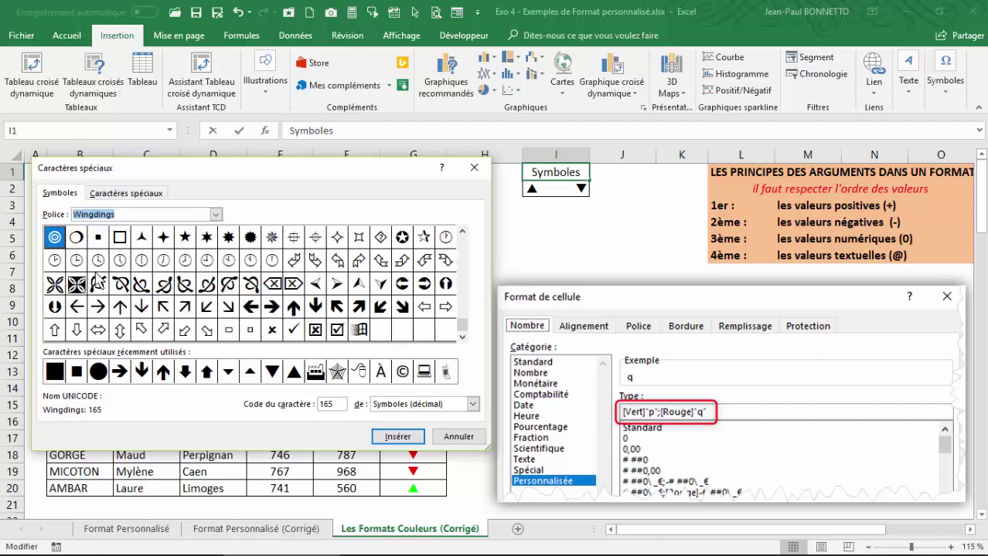
{"action": "left_click_drag", "start_coordinate": [463, 325], "coordinate": [462, 242]}
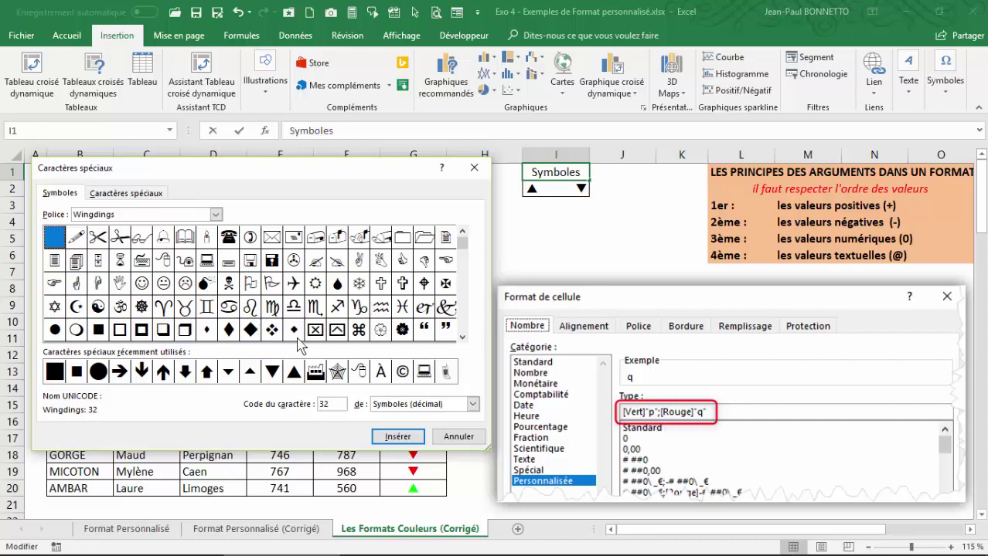
{"action": "left_click", "coordinate": [462, 338]}
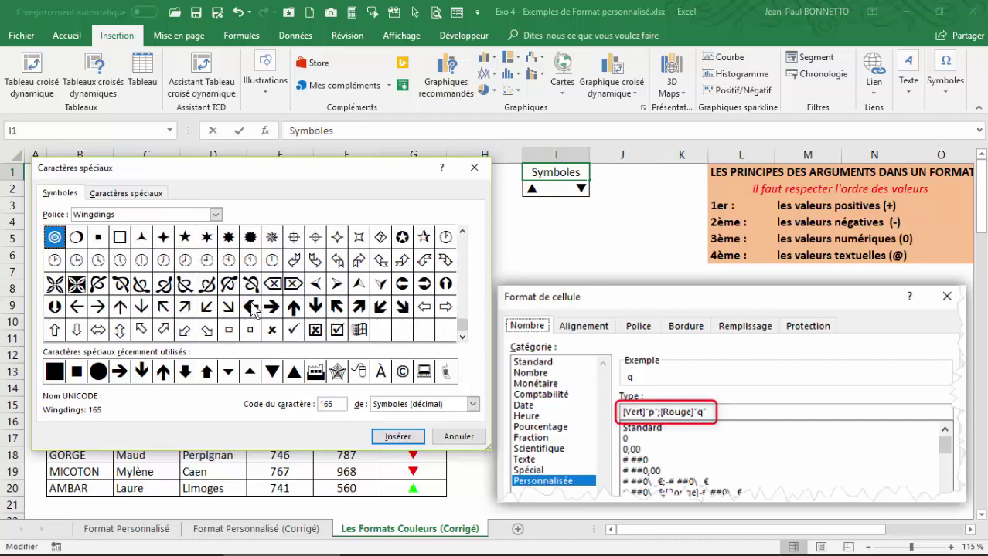
{"action": "mouse_move", "coordinate": [364, 185]}
{"action": "left_mouse_down"}
{"action": "mouse_move", "coordinate": [423, 262]}
{"action": "mouse_move", "coordinate": [374, 187]}
{"action": "left_mouse_up"}
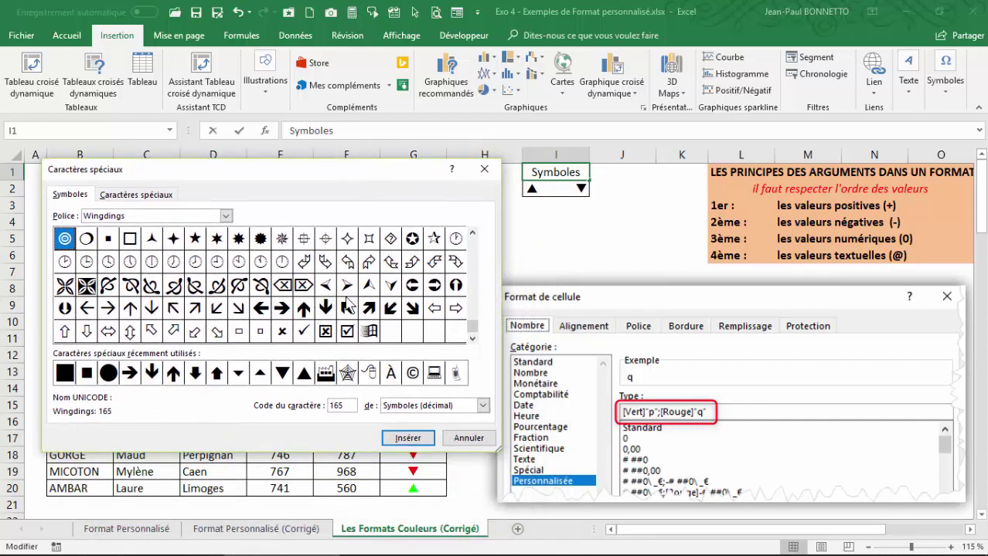
- Change the symbol font to Wingdings 2 and browse its character set
{"action": "left_click", "coordinate": [225, 216]}
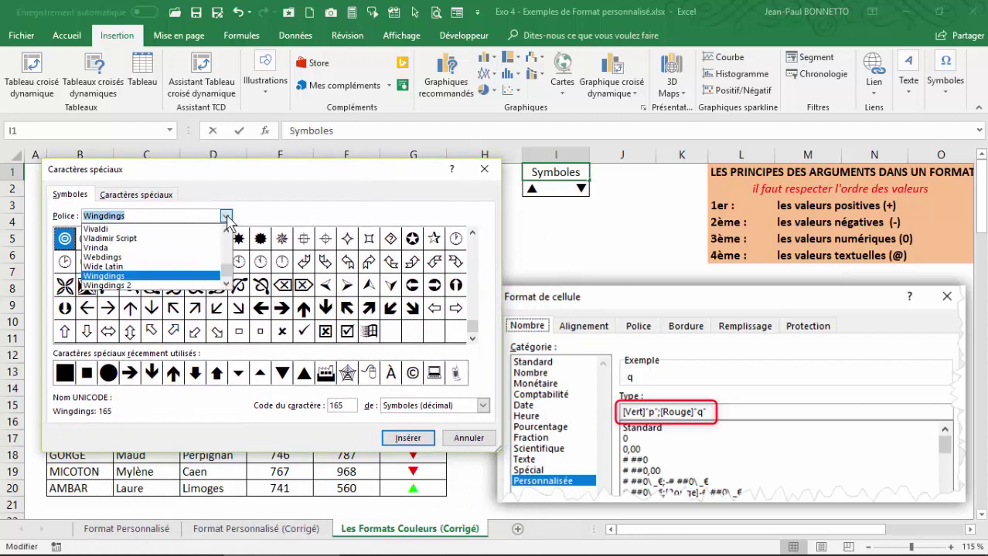
{"action": "left_click", "coordinate": [124, 285]}
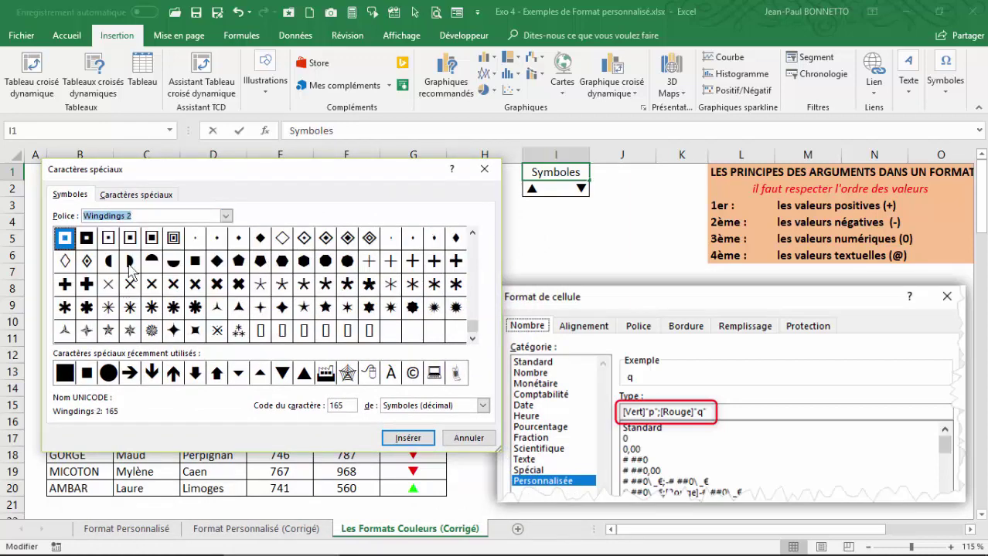
{"action": "left_click_drag", "start_coordinate": [471, 329], "coordinate": [468, 232]}
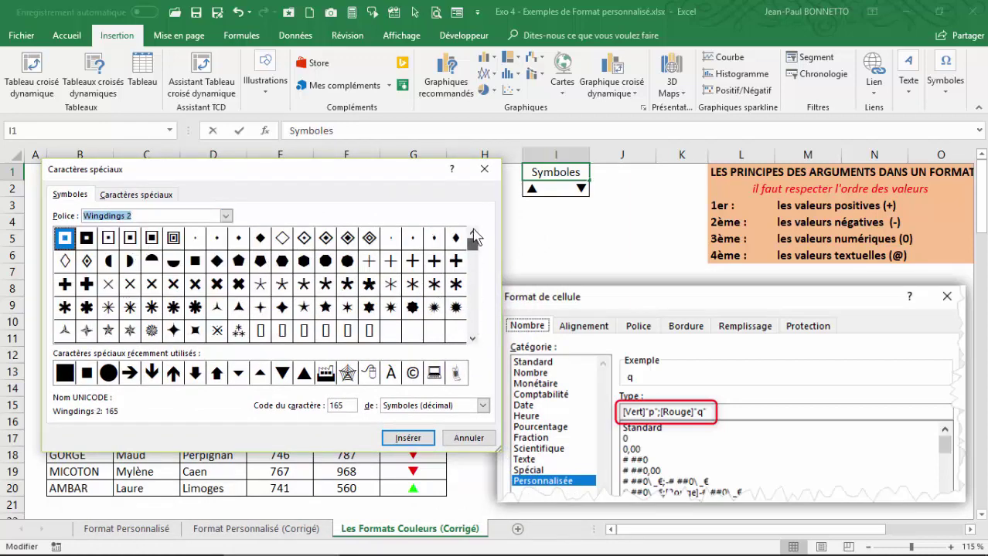
{"action": "left_click", "coordinate": [472, 337]}
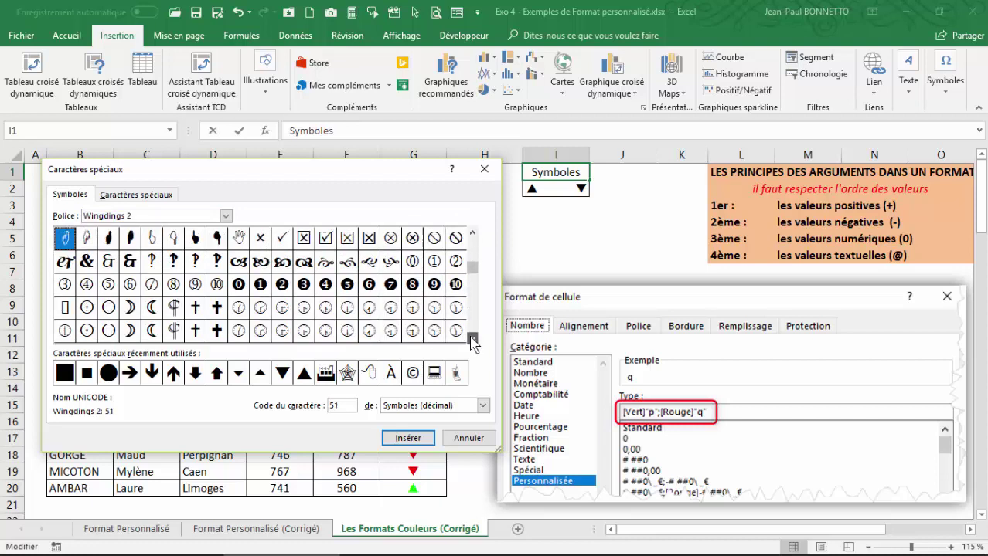
{"action": "left_click", "coordinate": [472, 338]}
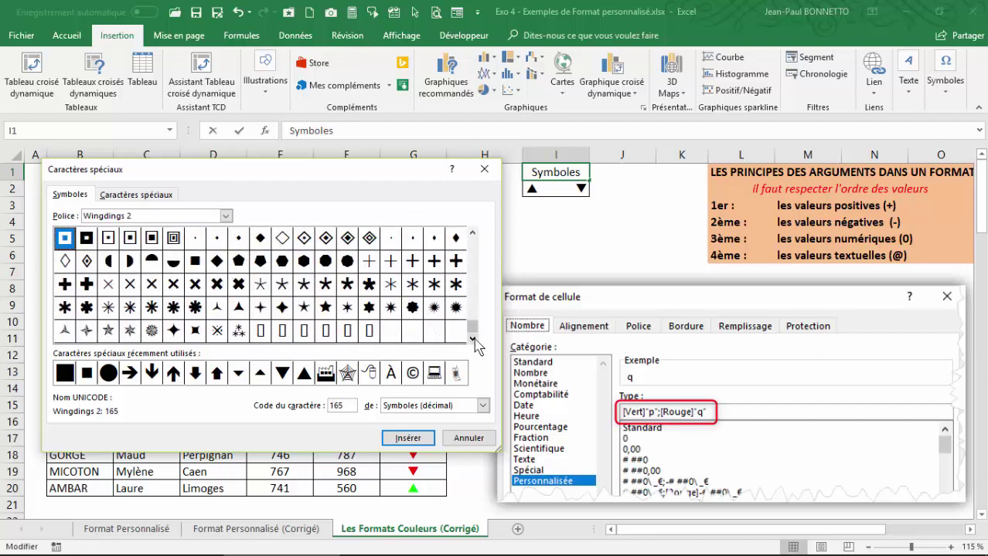
- Display the Wingdings 3 character set in the special characters dialog
{"action": "left_click", "coordinate": [226, 217]}
{"action": "left_click", "coordinate": [226, 284]}
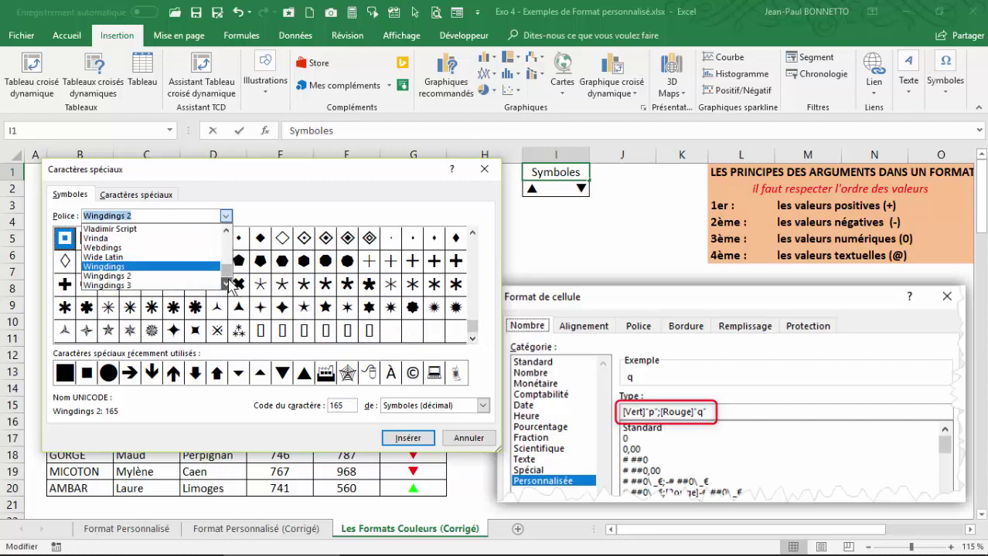
{"action": "left_click", "coordinate": [225, 285]}
{"action": "left_click", "coordinate": [147, 278]}
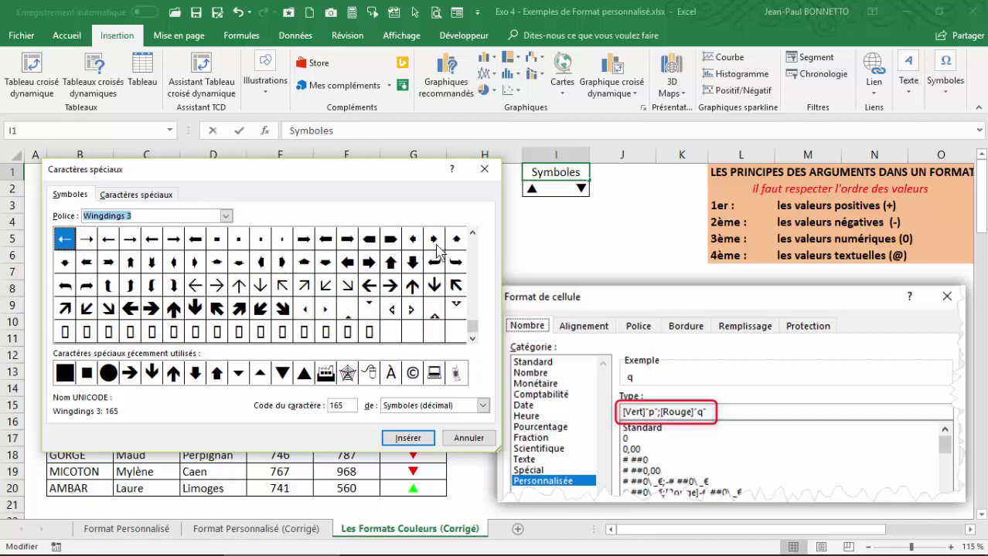
- Look through the Wingdings 3 characters from beginning to end, then close the special characters dialog without inserting anything
{"action": "left_click_drag", "start_coordinate": [473, 338], "coordinate": [433, 246]}
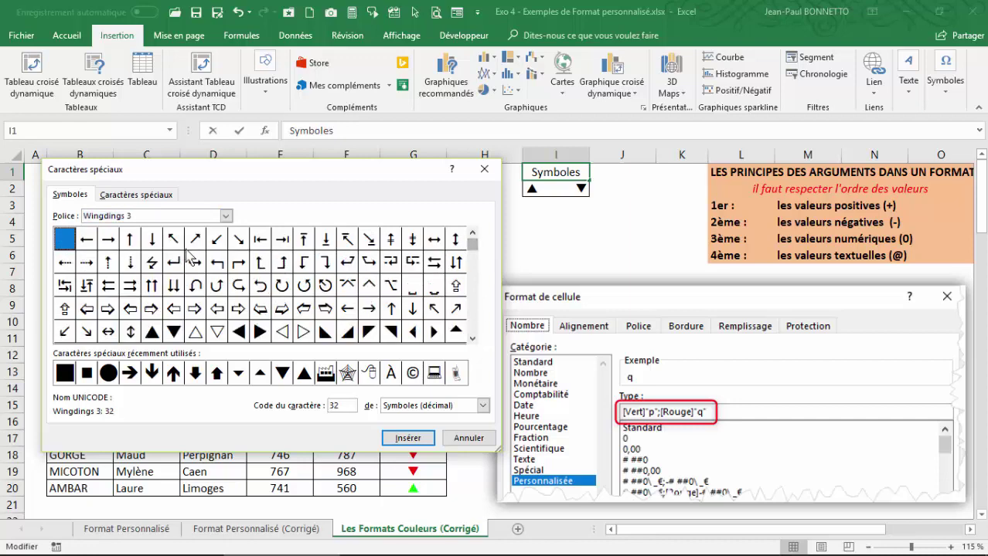
{"action": "left_click_drag", "start_coordinate": [322, 172], "coordinate": [442, 252]}
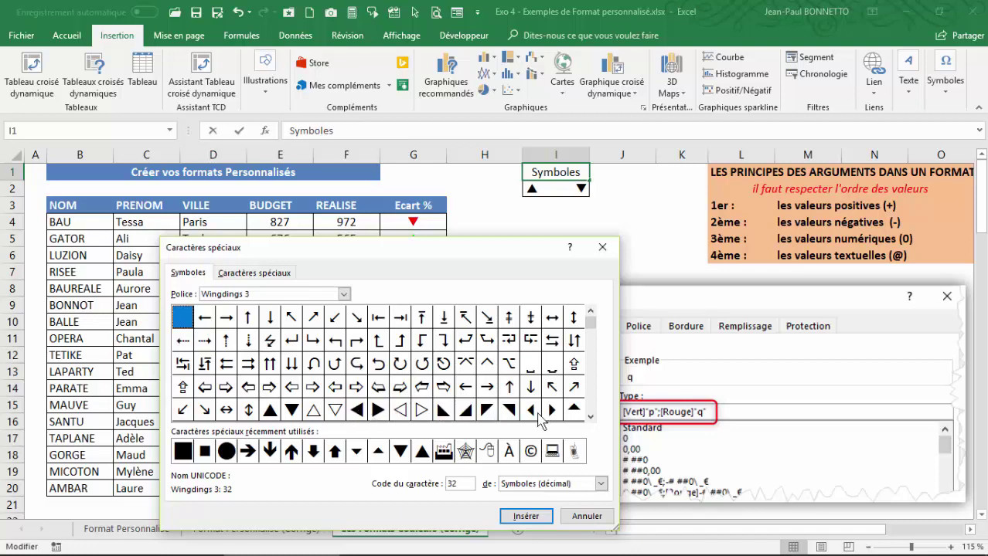
{"action": "left_click", "coordinate": [591, 417]}
{"action": "left_click", "coordinate": [591, 418]}
{"action": "left_click", "coordinate": [592, 417]}
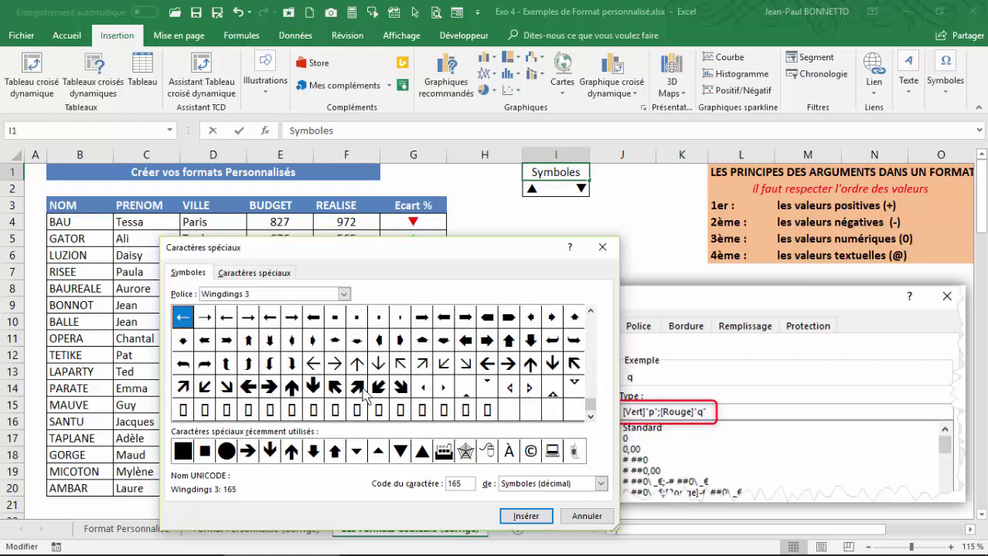
{"action": "left_click", "coordinate": [602, 247]}
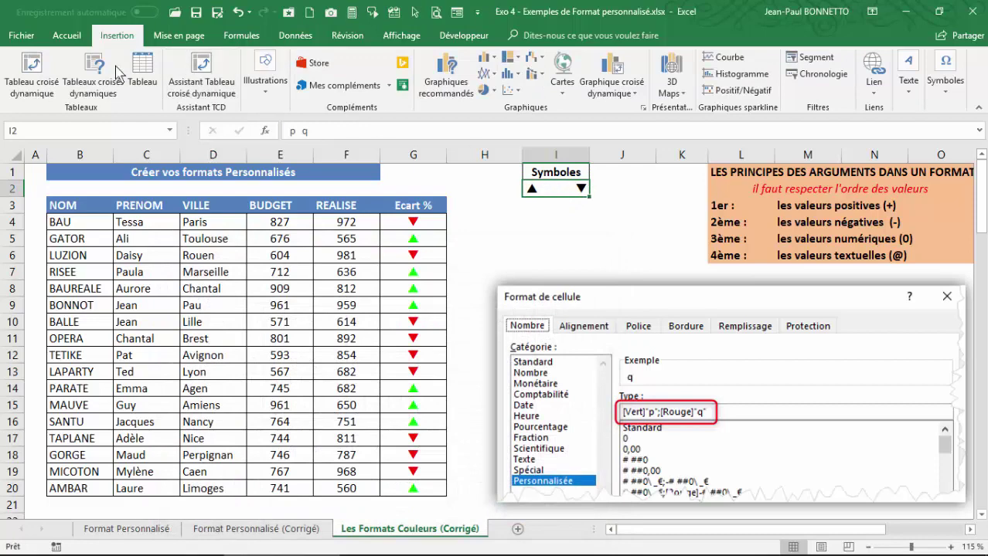
- Inspect the text and font behind the symbols in I2 and compare them with the Ecart % cells G4:G20
{"action": "left_click", "coordinate": [66, 35]}
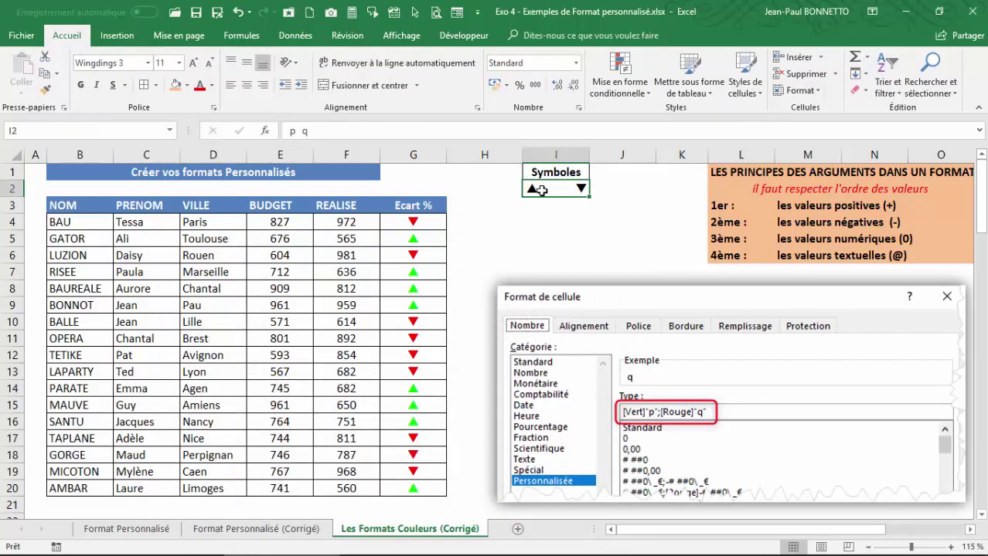
{"action": "left_click", "coordinate": [298, 131]}
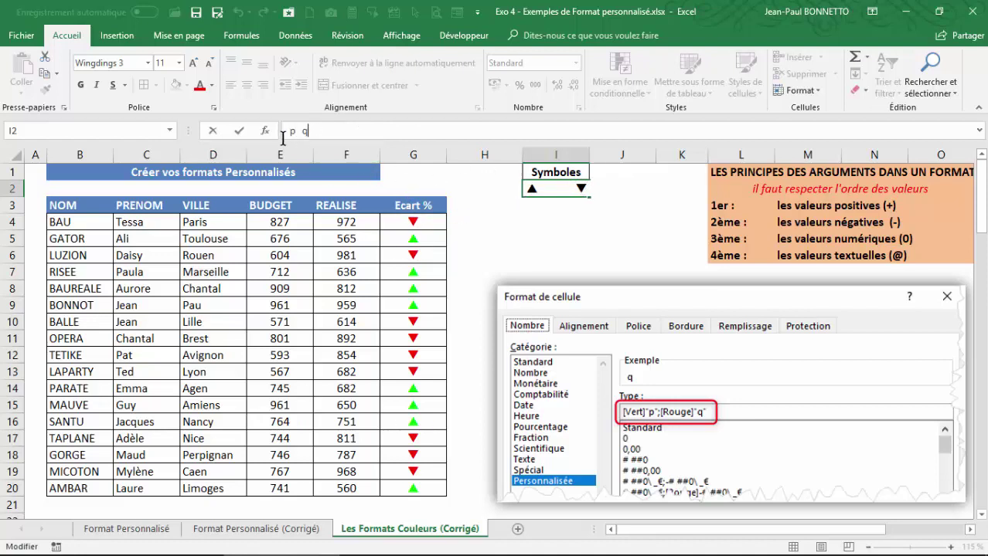
{"action": "left_click", "coordinate": [402, 235]}
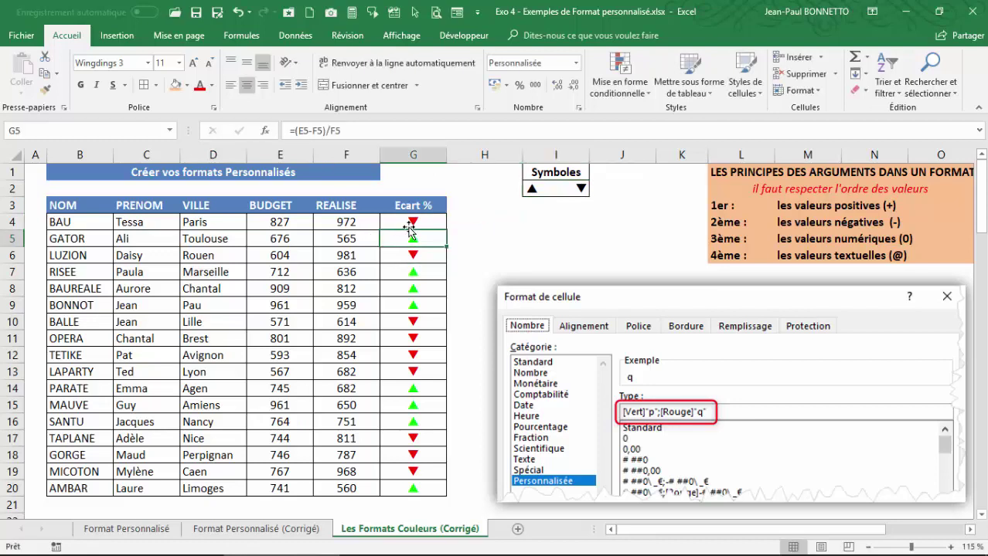
{"action": "left_click", "coordinate": [411, 220]}
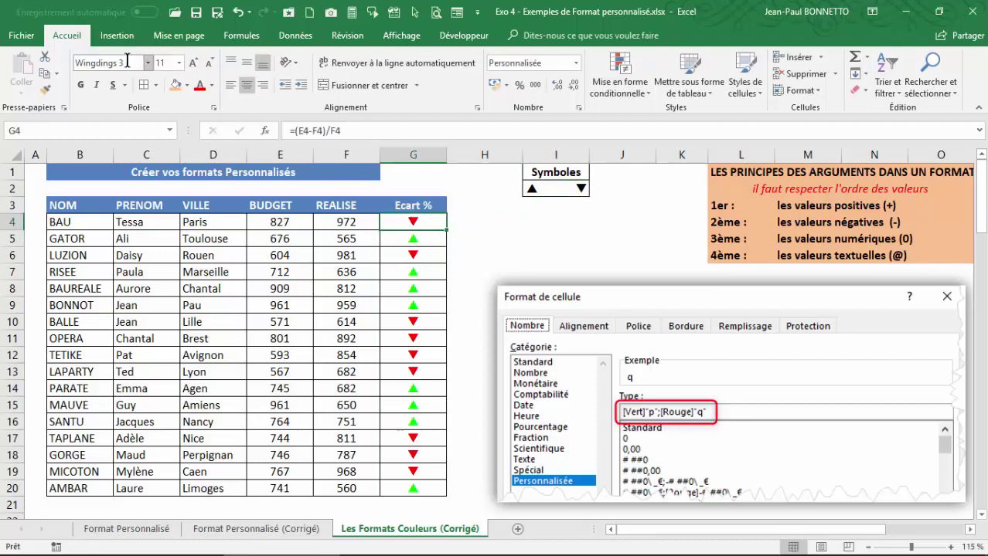
{"action": "left_click", "coordinate": [340, 227]}
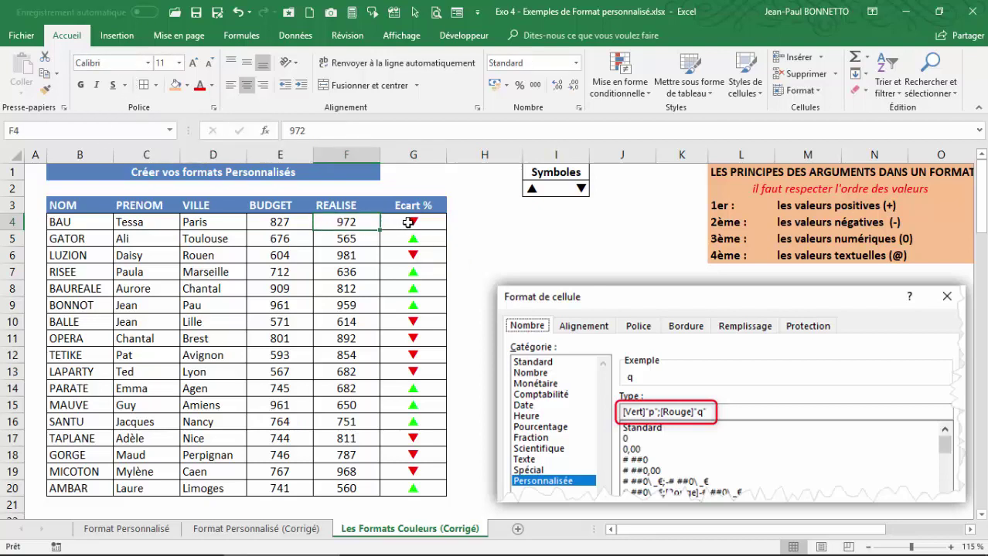
{"action": "left_click_drag", "start_coordinate": [407, 222], "coordinate": [396, 488]}
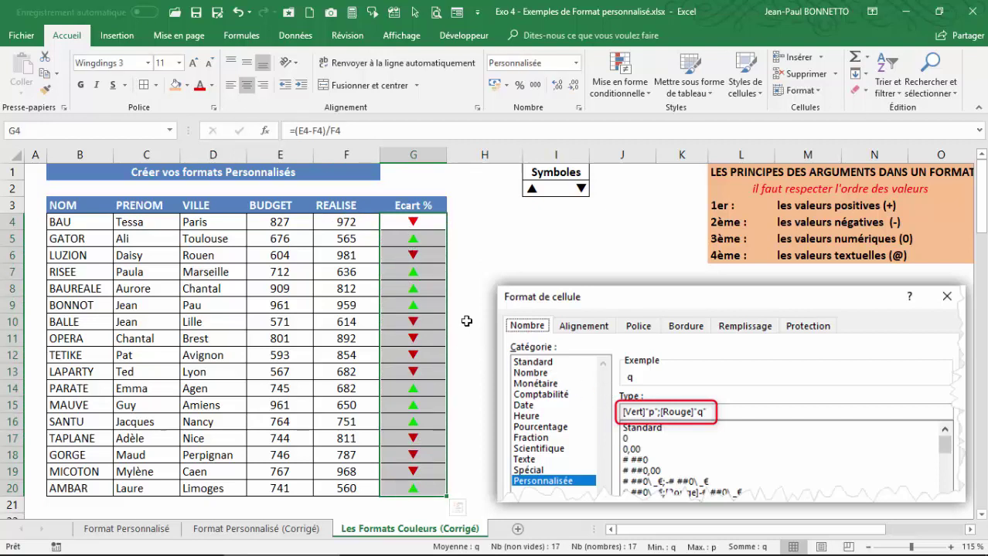
- Open the cell format settings of G4, examine its custom format code [Vert]"p";[Rouge]"q" and the list of formats, and close them
{"action": "left_click", "coordinate": [417, 224]}
{"action": "right_click", "coordinate": [416, 223]}
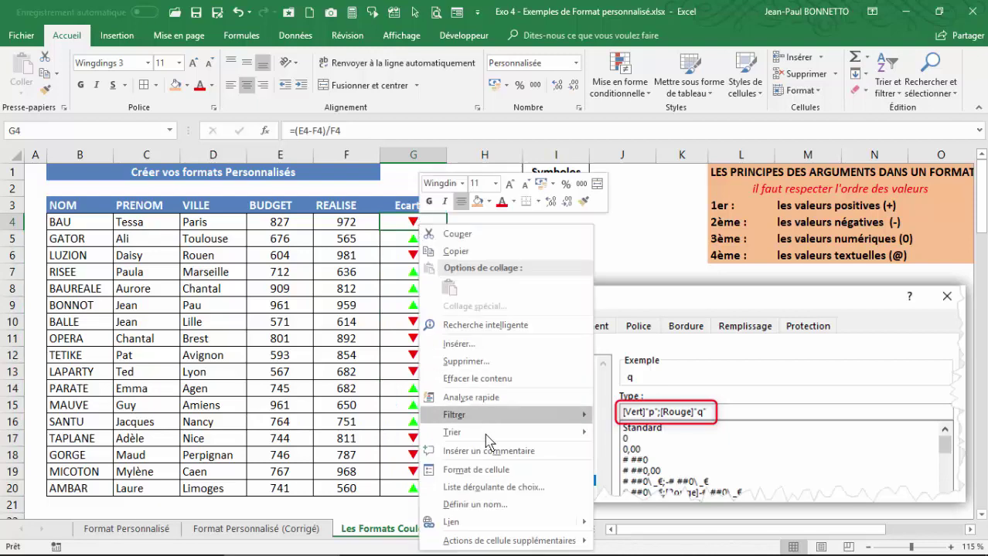
{"action": "left_click", "coordinate": [476, 469]}
{"action": "left_click_drag", "start_coordinate": [488, 231], "coordinate": [548, 261]}
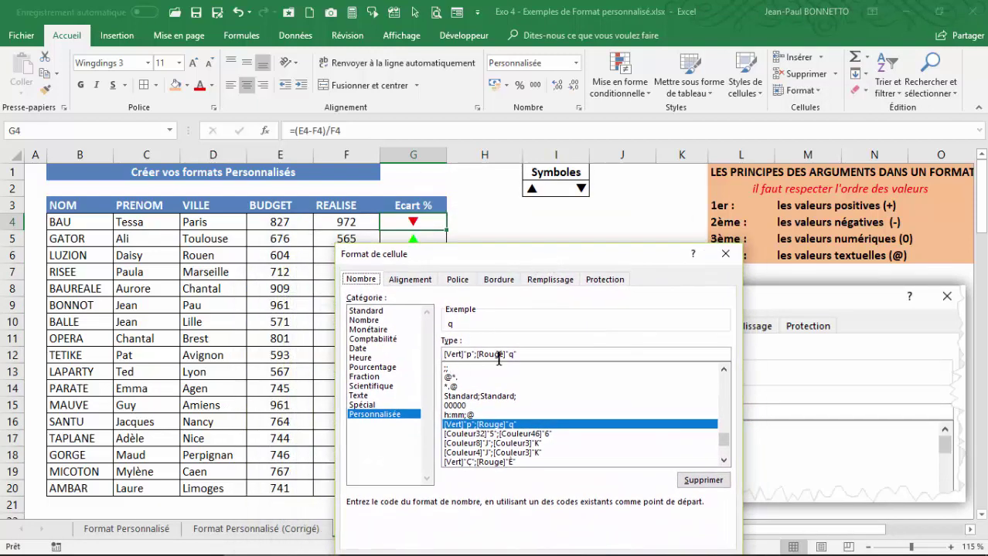
{"action": "left_click", "coordinate": [540, 356]}
{"action": "left_click_drag", "start_coordinate": [555, 260], "coordinate": [553, 273]}
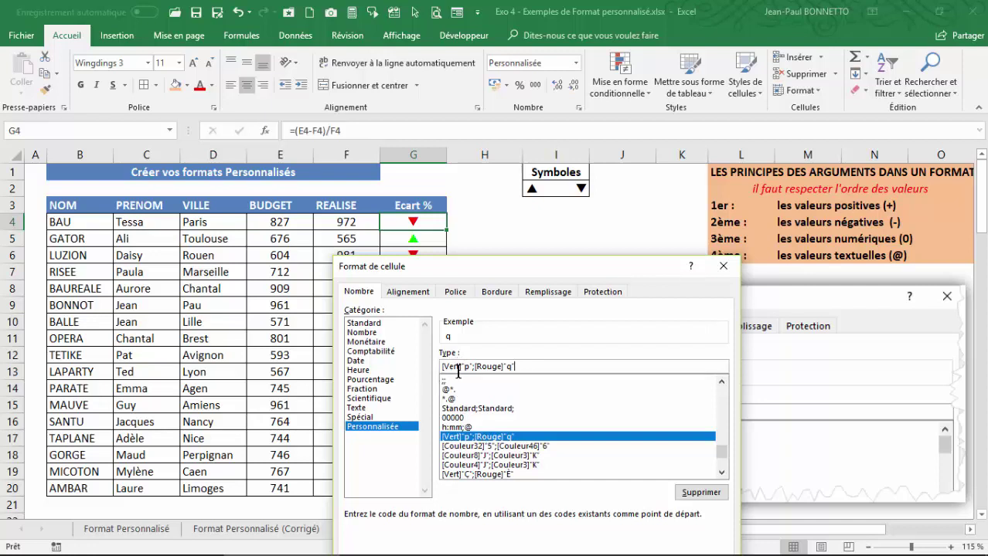
{"action": "left_click_drag", "start_coordinate": [721, 452], "coordinate": [723, 370]}
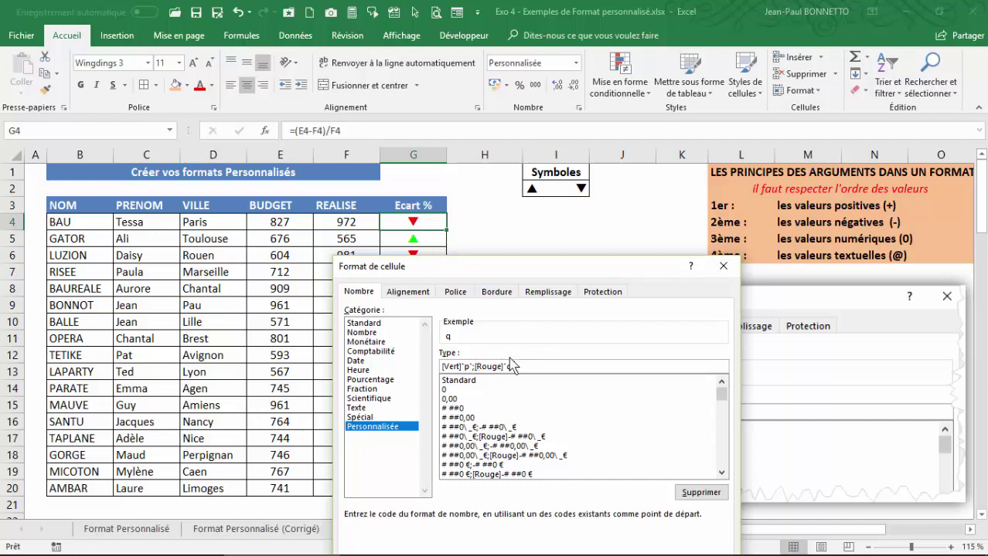
{"action": "left_click_drag", "start_coordinate": [581, 267], "coordinate": [533, 226]}
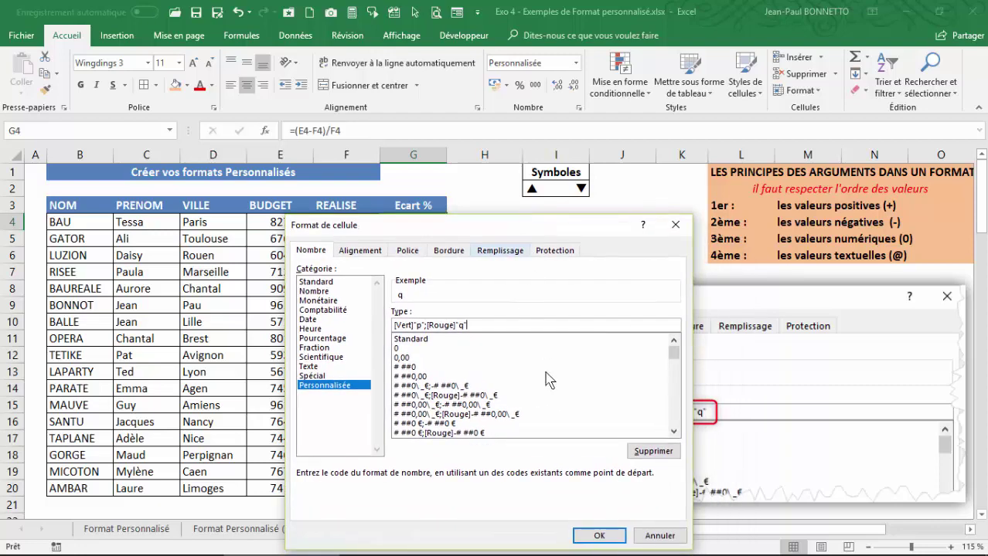
{"action": "left_click", "coordinate": [599, 535]}
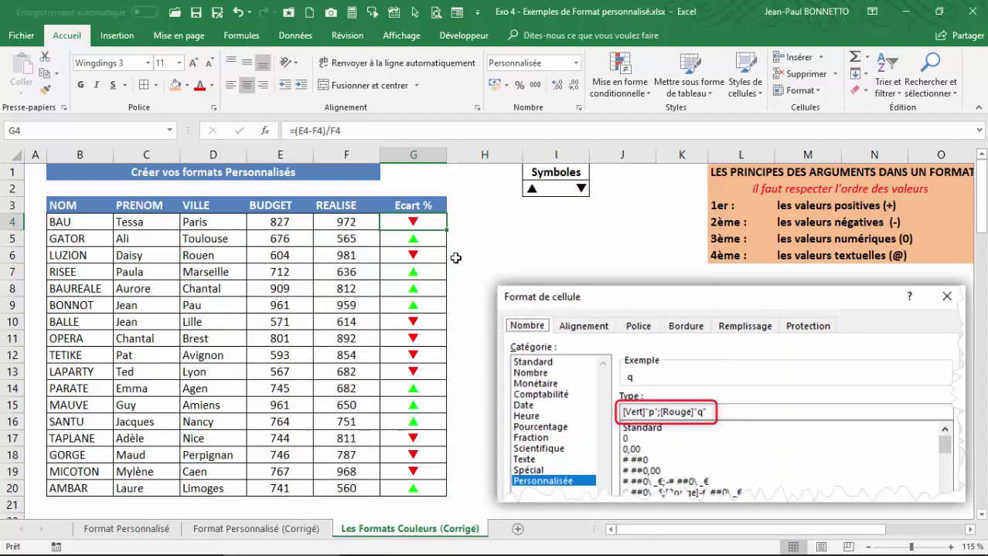
- Check the formulas behind several up and down arrows in the Ecart % column, including G4 and G5
{"action": "left_click", "coordinate": [415, 242]}
{"action": "left_click", "coordinate": [412, 273]}
{"action": "left_click", "coordinate": [410, 339]}
{"action": "left_click", "coordinate": [410, 388]}
{"action": "left_click", "coordinate": [420, 224]}
{"action": "left_click", "coordinate": [431, 241]}
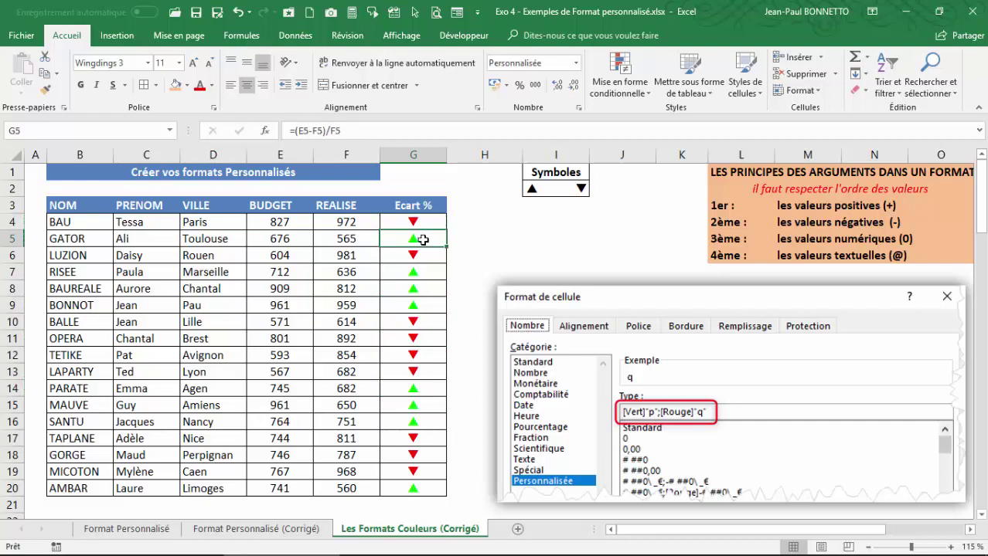
{"action": "left_click", "coordinate": [418, 225]}
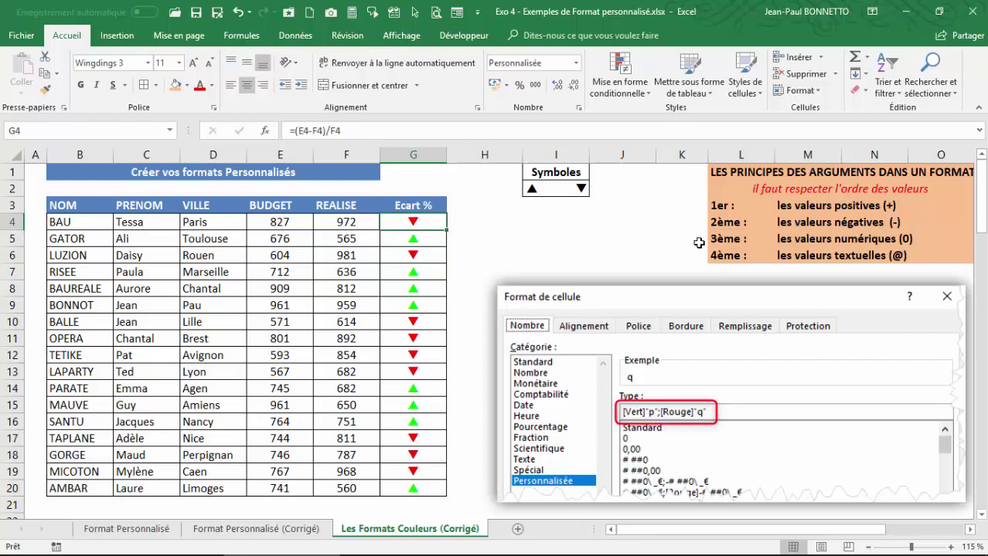
- Narrow column K slightly to bring the full heading of the format arguments note in L1 into view
{"action": "left_click", "coordinate": [796, 175]}
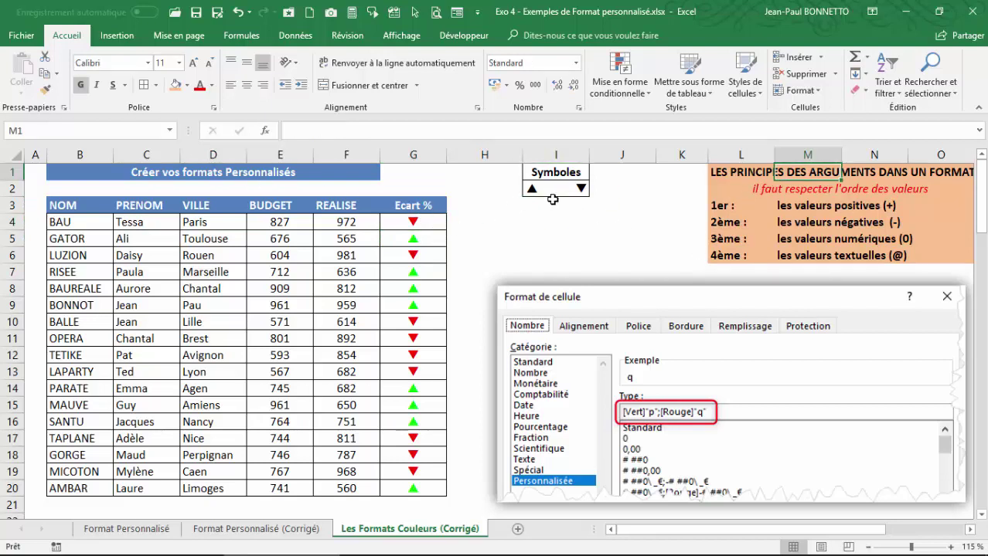
{"action": "left_click", "coordinate": [742, 173]}
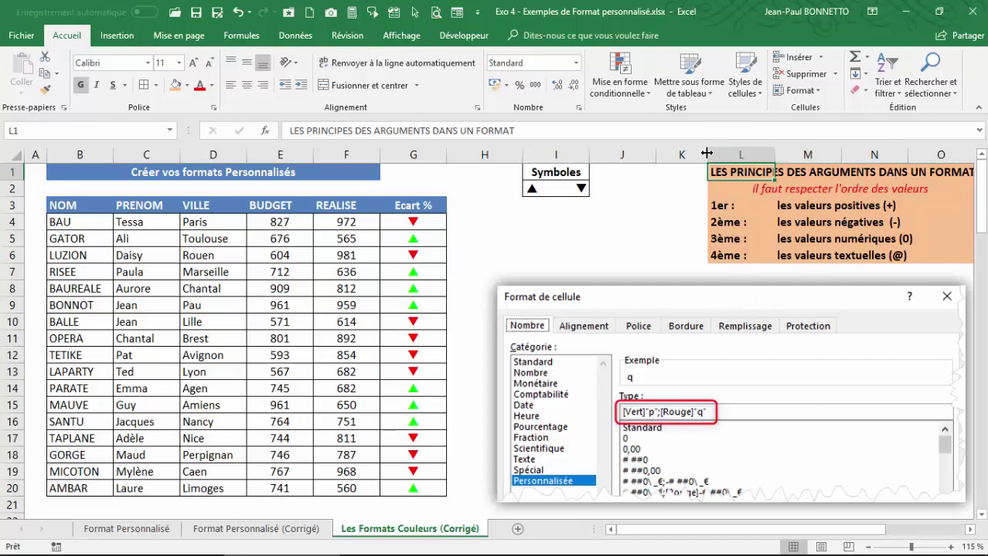
{"action": "left_click_drag", "start_coordinate": [707, 154], "coordinate": [699, 154]}
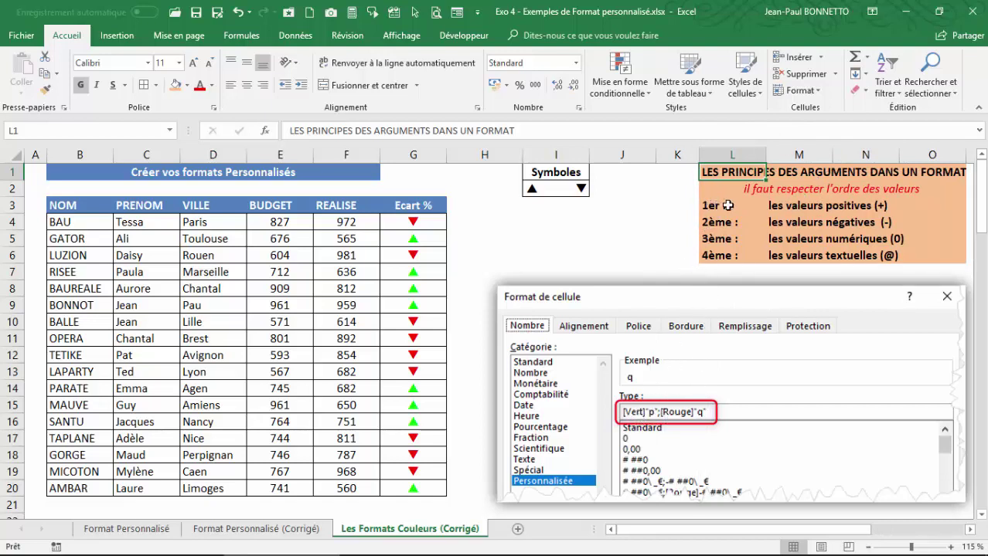
- Review the order of positive, negative and numeric arguments in the note against the format code used in G4
{"action": "left_click", "coordinate": [897, 208]}
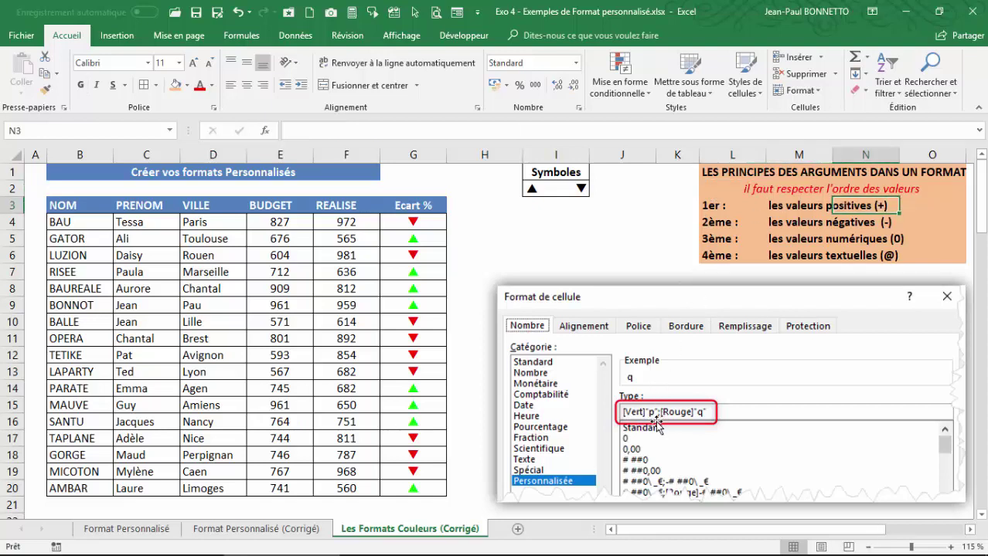
{"action": "left_click", "coordinate": [722, 224]}
{"action": "left_click", "coordinate": [852, 222]}
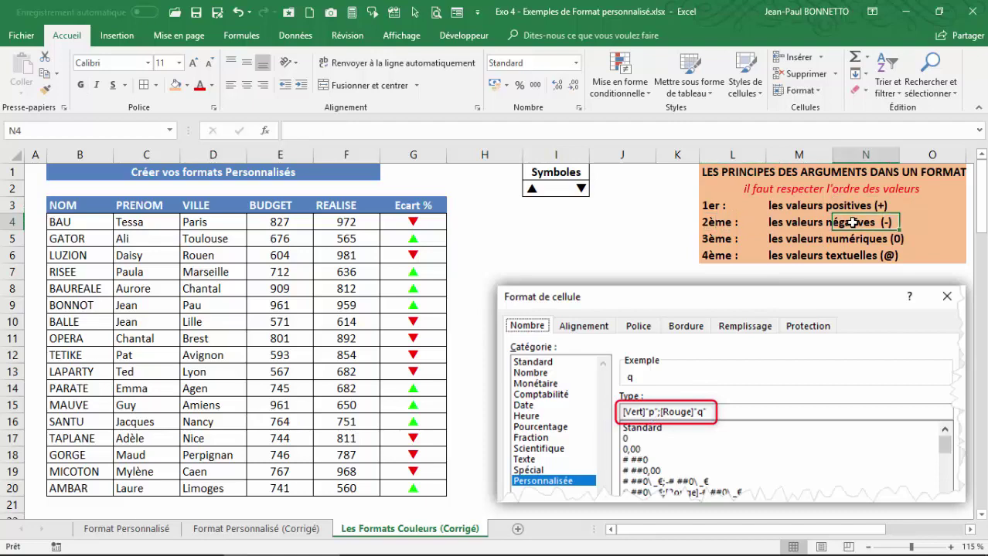
{"action": "left_click", "coordinate": [809, 222]}
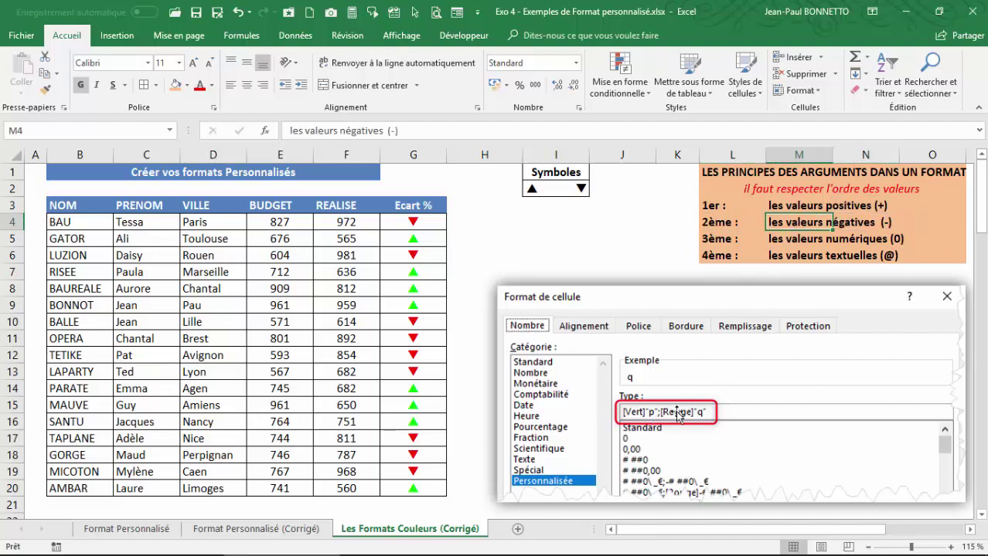
{"action": "scroll", "coordinate": [708, 473], "scroll_direction": "down", "scroll_amount": 2}
{"action": "scroll", "coordinate": [708, 468], "scroll_direction": "up", "scroll_amount": 2}
{"action": "left_click", "coordinate": [782, 240]}
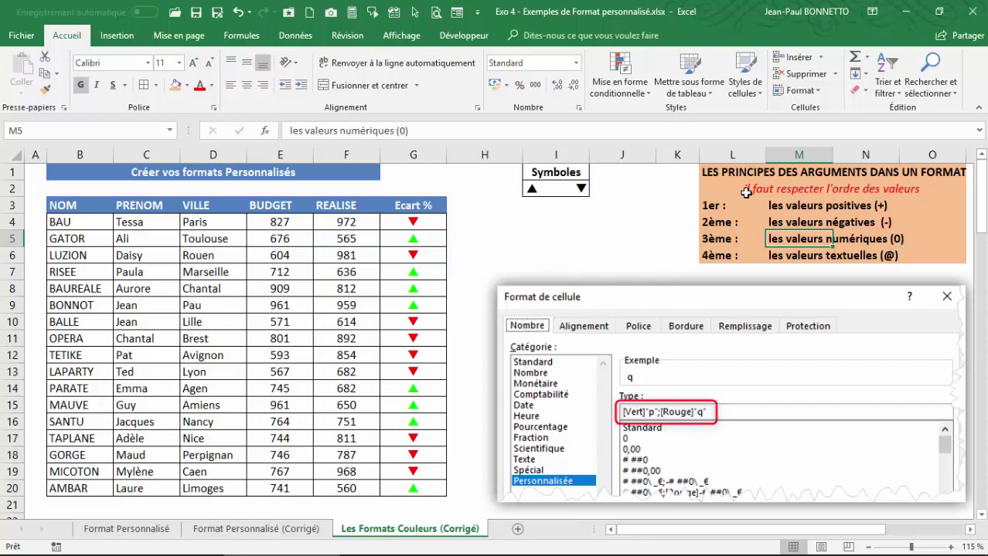
{"action": "left_click", "coordinate": [408, 223]}
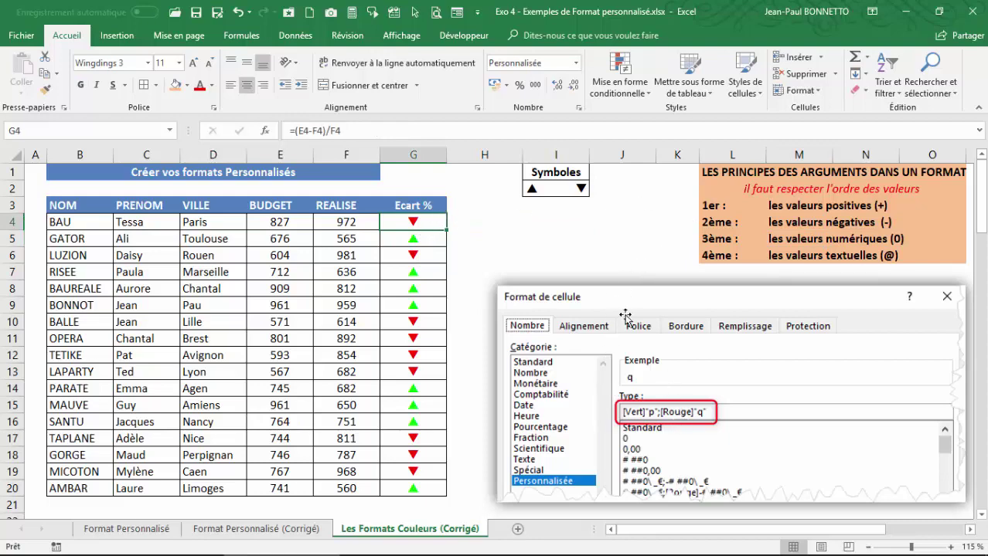
- Move the Format de cellule picture beside the second table slightly to the left
{"action": "scroll", "coordinate": [377, 227], "scroll_direction": "down", "scroll_amount": 5}
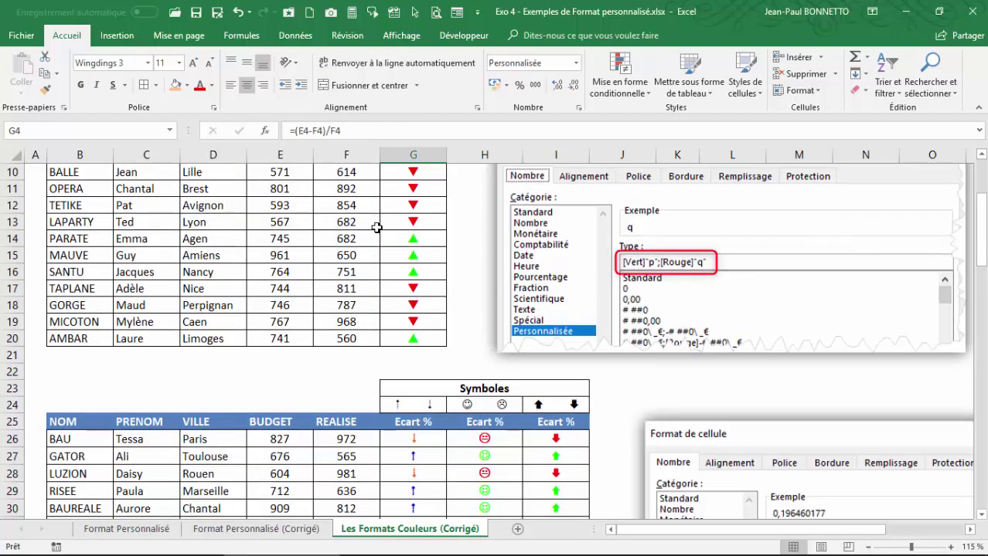
{"action": "scroll", "coordinate": [376, 227], "scroll_direction": "down", "scroll_amount": 2}
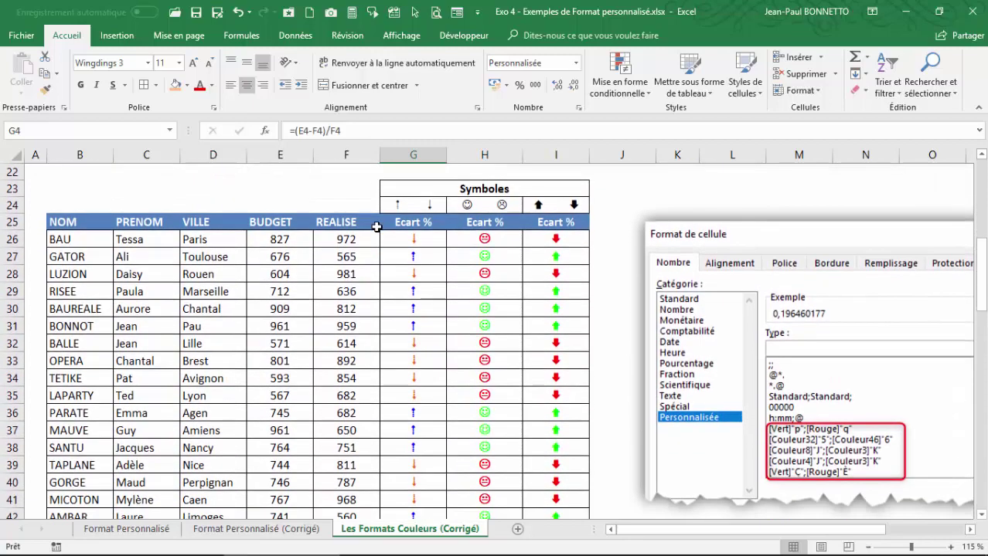
{"action": "left_click", "coordinate": [779, 237]}
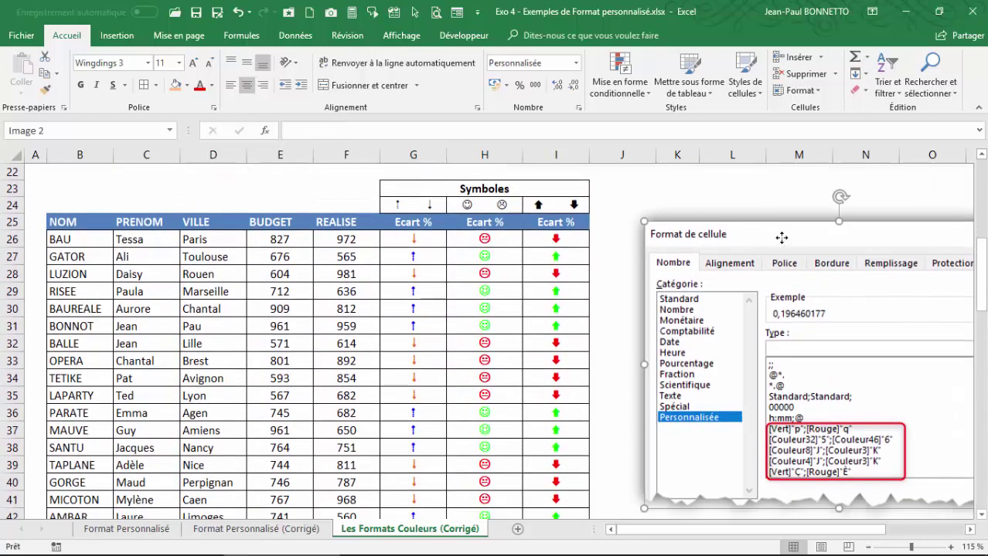
{"action": "left_click_drag", "start_coordinate": [780, 238], "coordinate": [759, 237]}
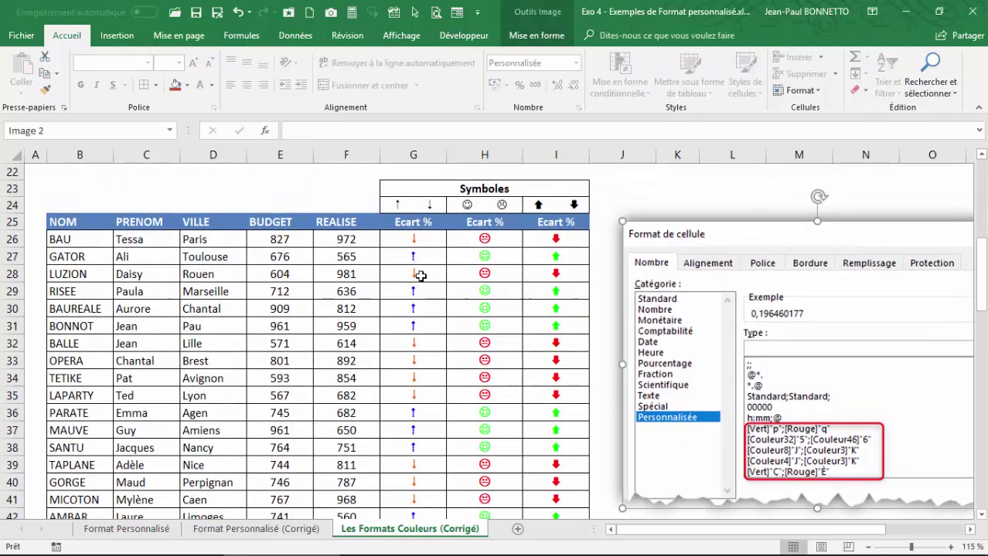
- Examine the characters and fonts behind symbol cells G24 and H24, and compare H24 with the Ecart % formula cell H26
{"action": "left_click", "coordinate": [416, 203]}
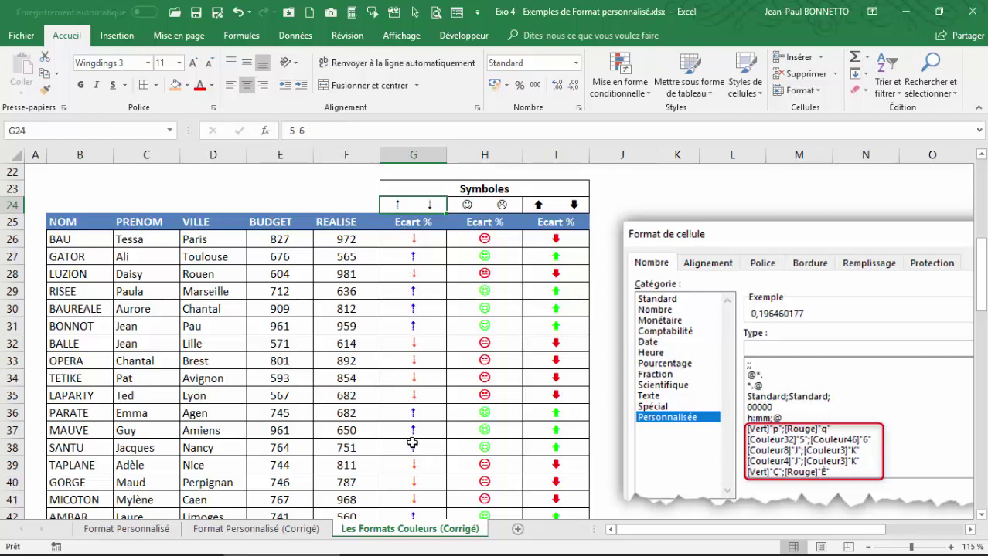
{"action": "left_click", "coordinate": [482, 206]}
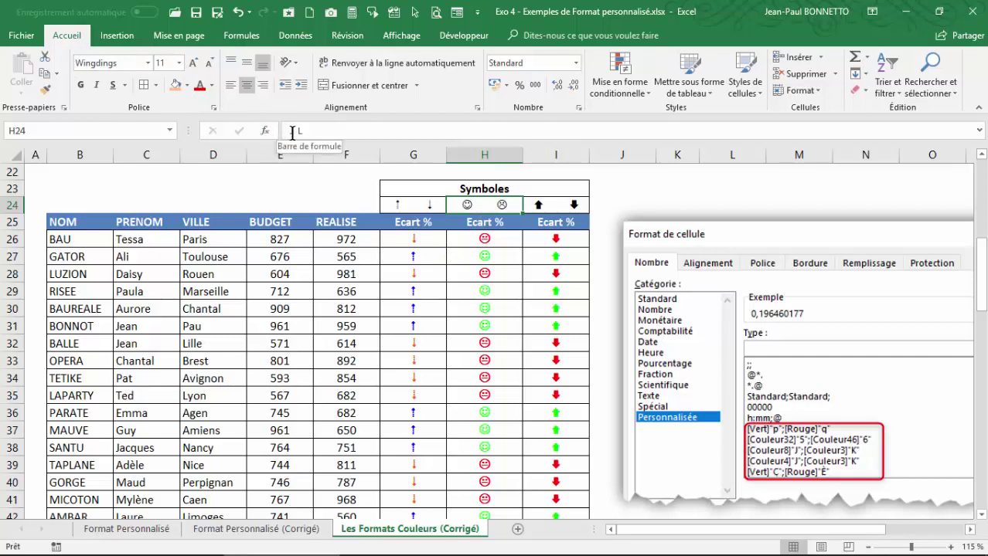
{"action": "left_click", "coordinate": [484, 241]}
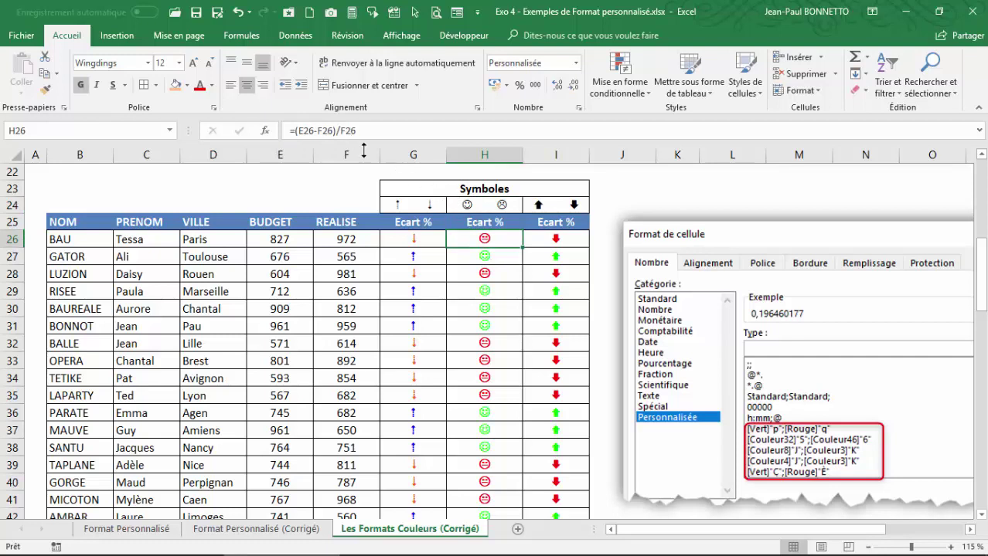
{"action": "left_click", "coordinate": [484, 205]}
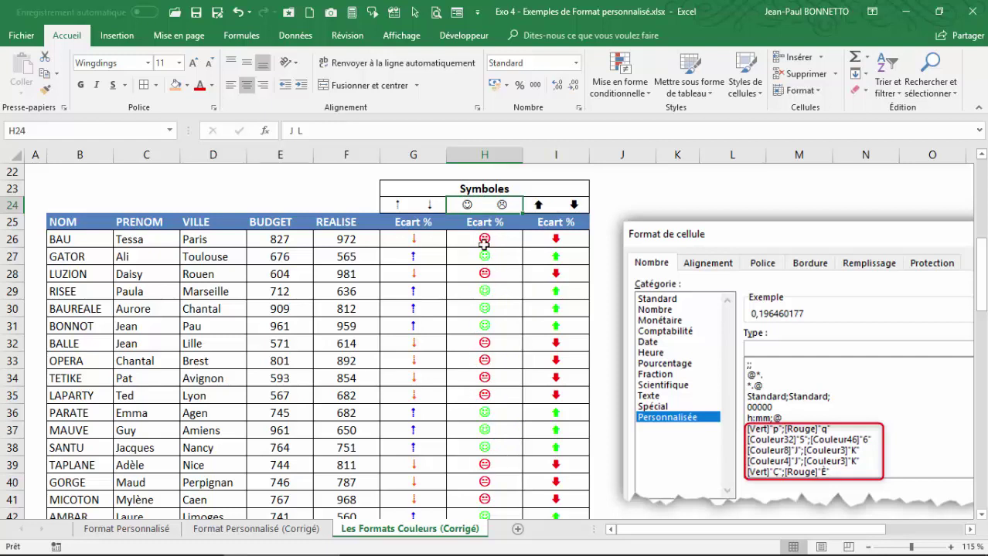
{"action": "left_click", "coordinate": [485, 241]}
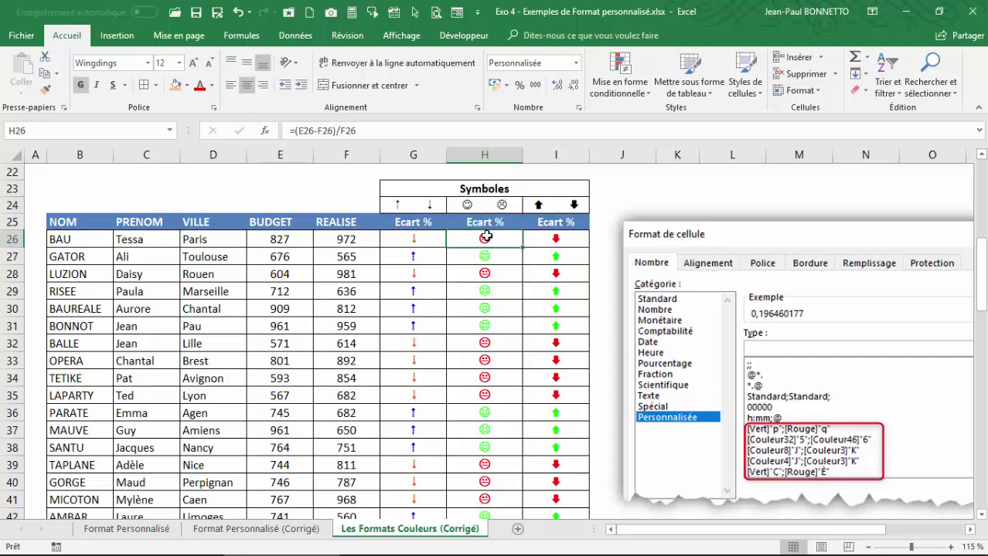
- Apply the custom number format [Couleur4]"J";[Couleur3]"L" to the smiley Ecart % cells H26:H42
{"action": "left_click_drag", "start_coordinate": [485, 238], "coordinate": [481, 514]}
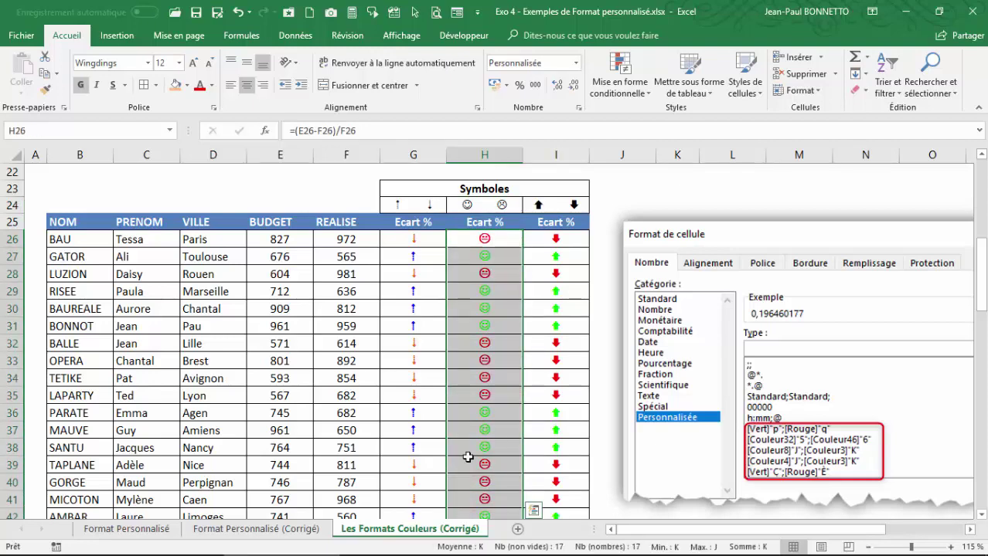
{"action": "left_click", "coordinate": [506, 204]}
{"action": "left_click_drag", "start_coordinate": [495, 241], "coordinate": [485, 483]}
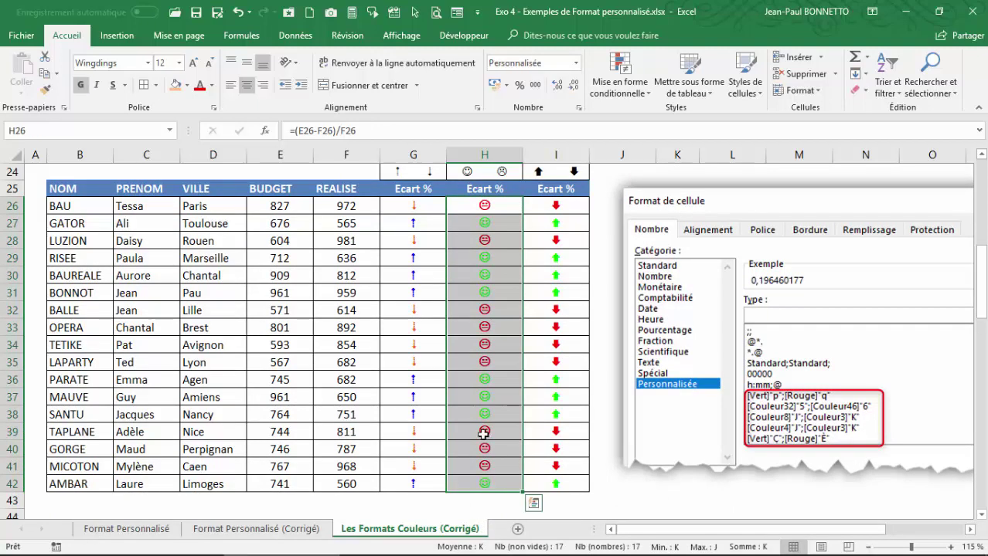
{"action": "right_click", "coordinate": [485, 395]}
{"action": "left_click", "coordinate": [539, 315]}
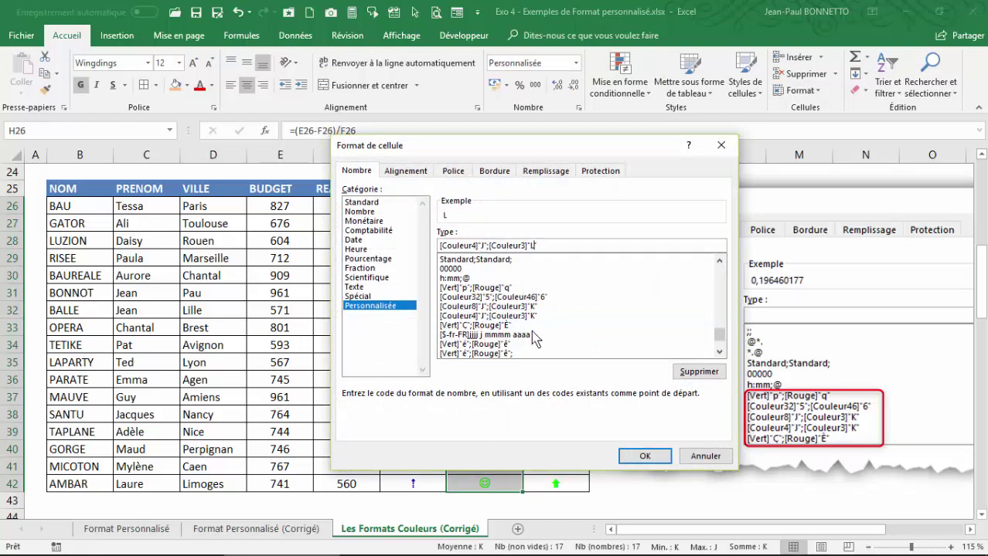
{"action": "left_click", "coordinate": [645, 456]}
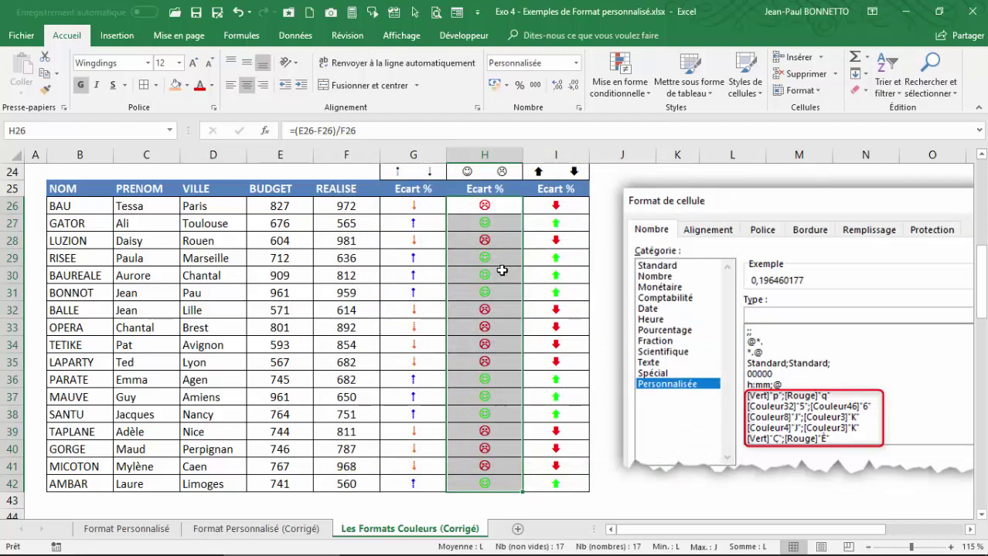
{"action": "left_click", "coordinate": [499, 272]}
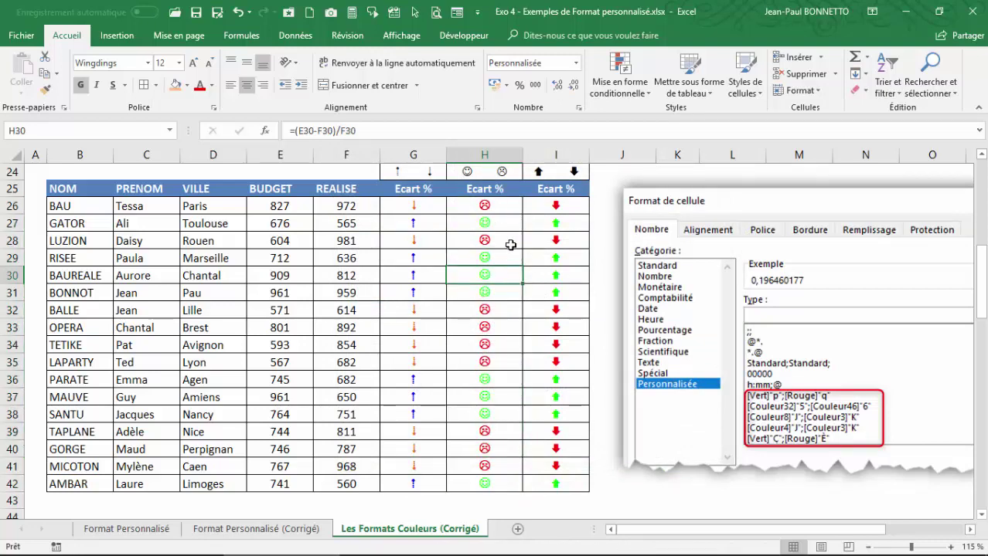
{"action": "scroll", "coordinate": [510, 245], "scroll_direction": "up", "scroll_amount": 1}
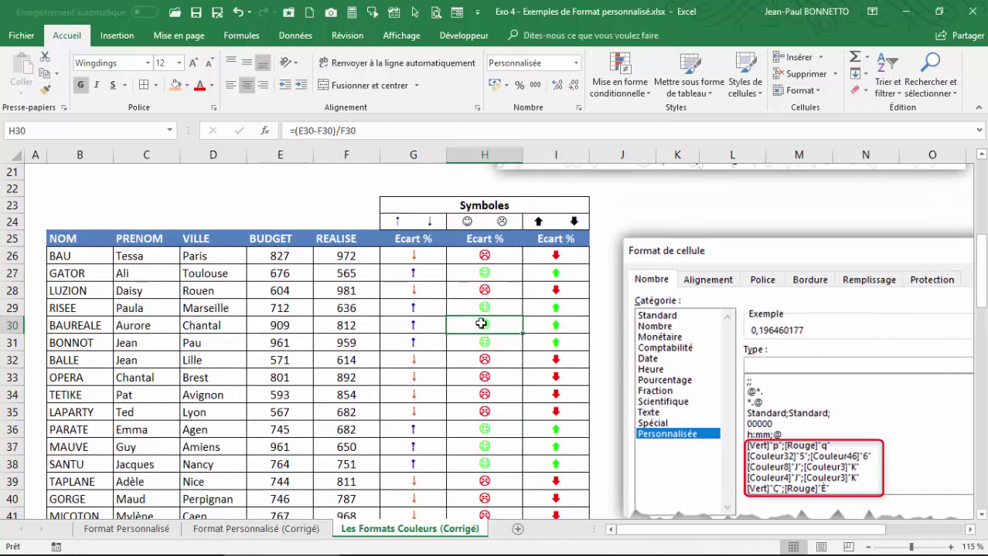
{"action": "scroll", "coordinate": [480, 323], "scroll_direction": "down", "scroll_amount": 1}
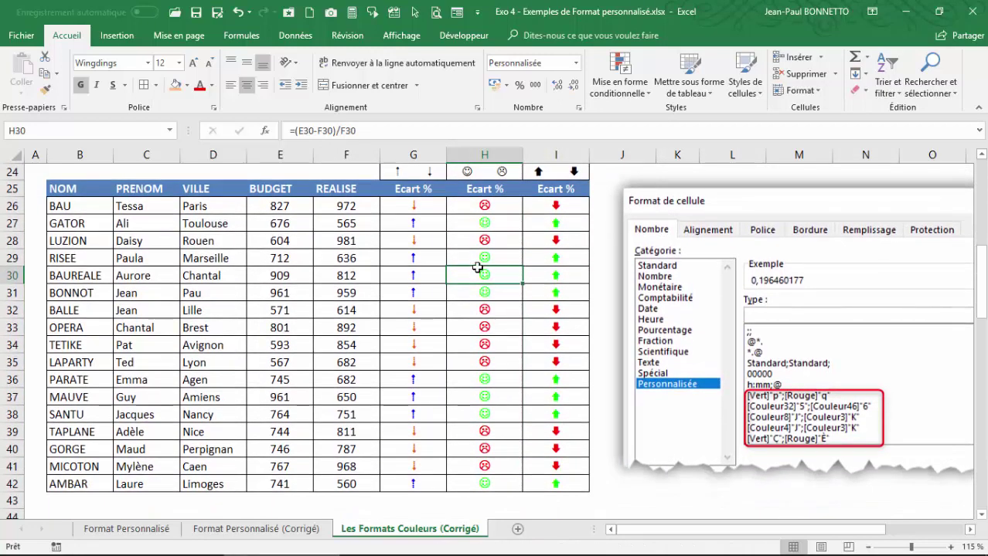
- Examine the characters and font of symbol cell I24, and compare the fonts and formulas of the Ecart % cells in columns G to I
{"action": "left_click", "coordinate": [548, 175]}
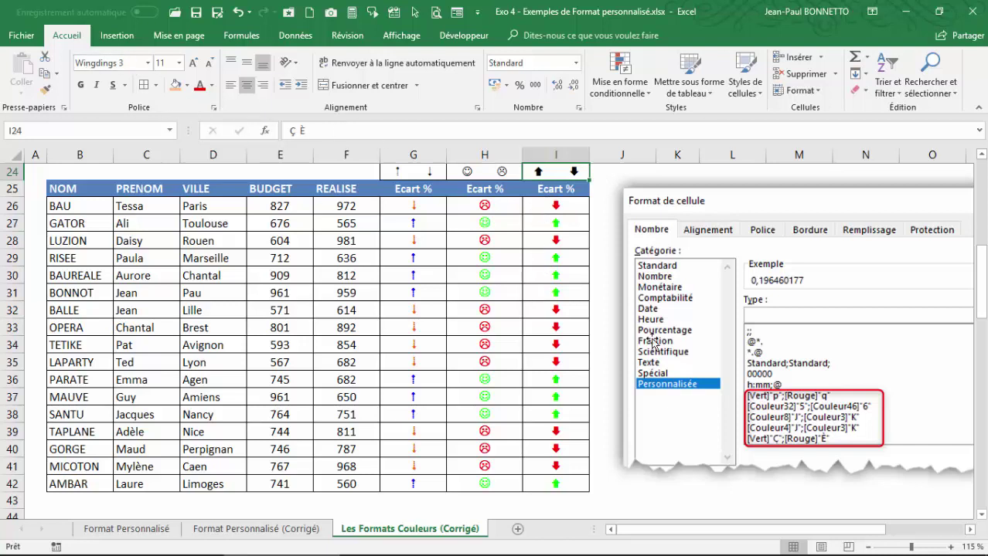
{"action": "left_click", "coordinate": [412, 261]}
{"action": "left_click", "coordinate": [485, 260]}
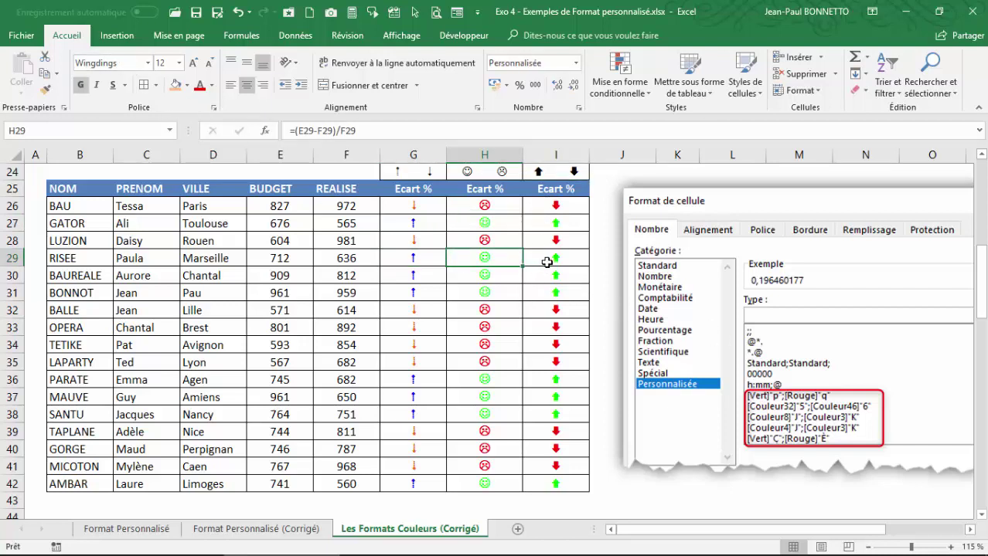
{"action": "left_click", "coordinate": [548, 263]}
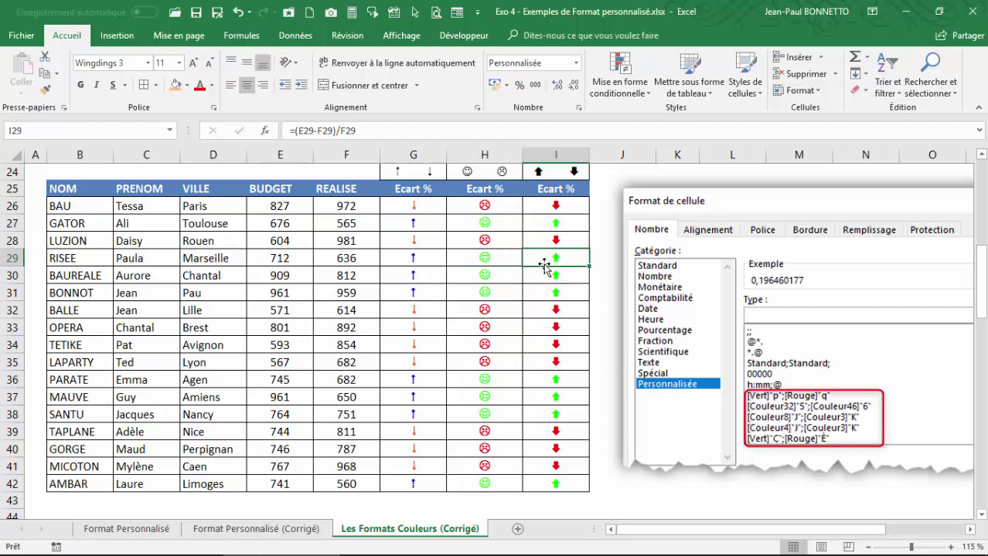
{"action": "left_click", "coordinate": [484, 314]}
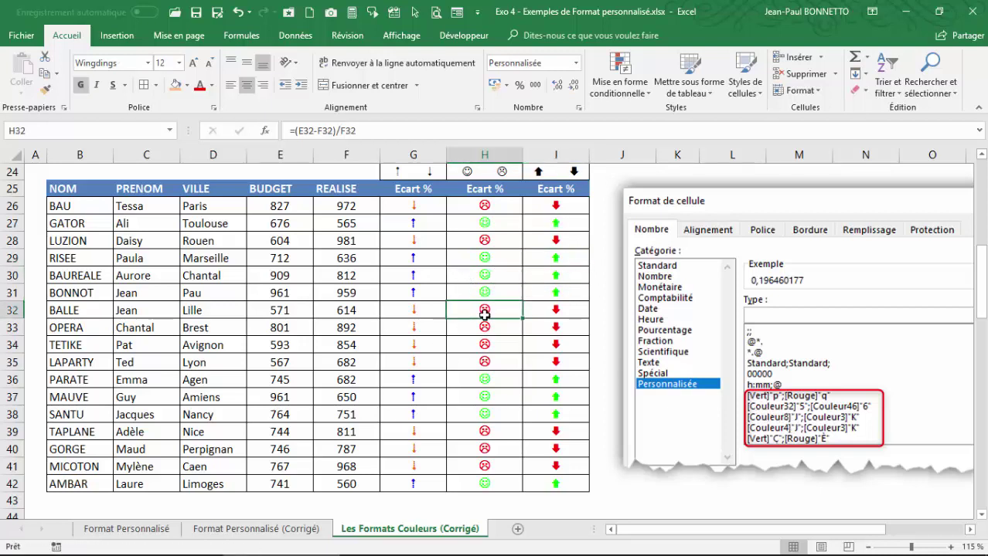
- Change the negative colour in G29's custom number format so the code reads [Couleur32]"5";[Couleur3]"6"
{"action": "left_click", "coordinate": [423, 254]}
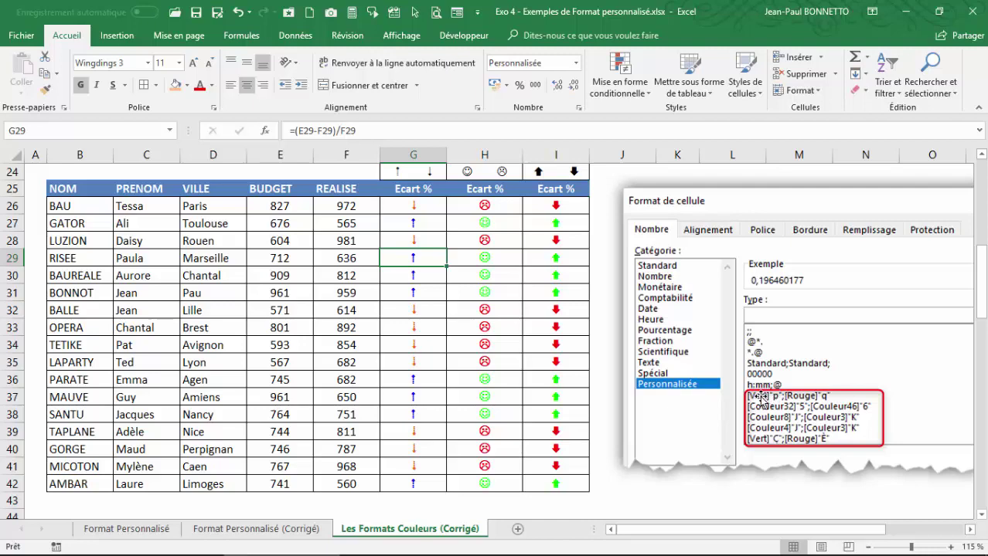
{"action": "right_click", "coordinate": [416, 257]}
{"action": "left_click", "coordinate": [471, 469]}
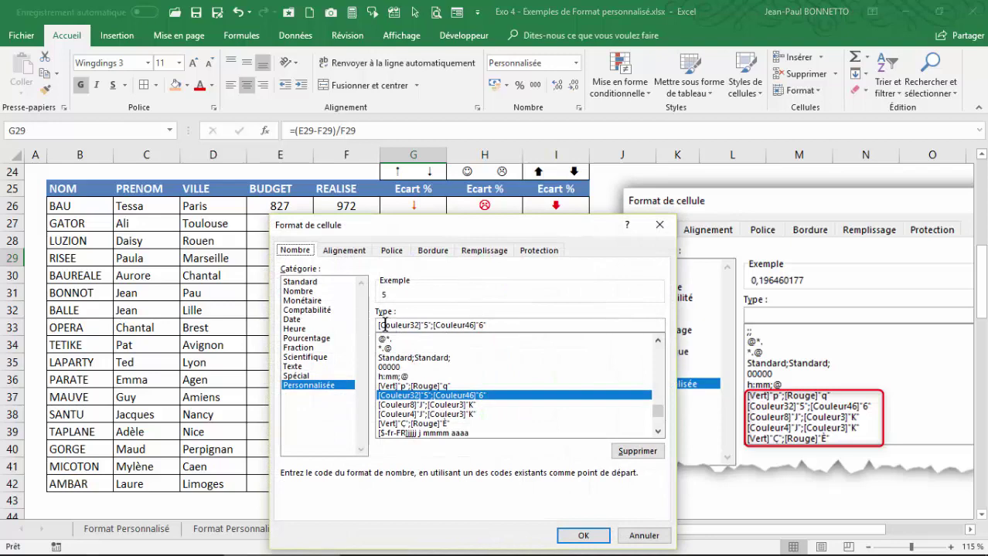
{"action": "left_click_drag", "start_coordinate": [484, 226], "coordinate": [451, 286]}
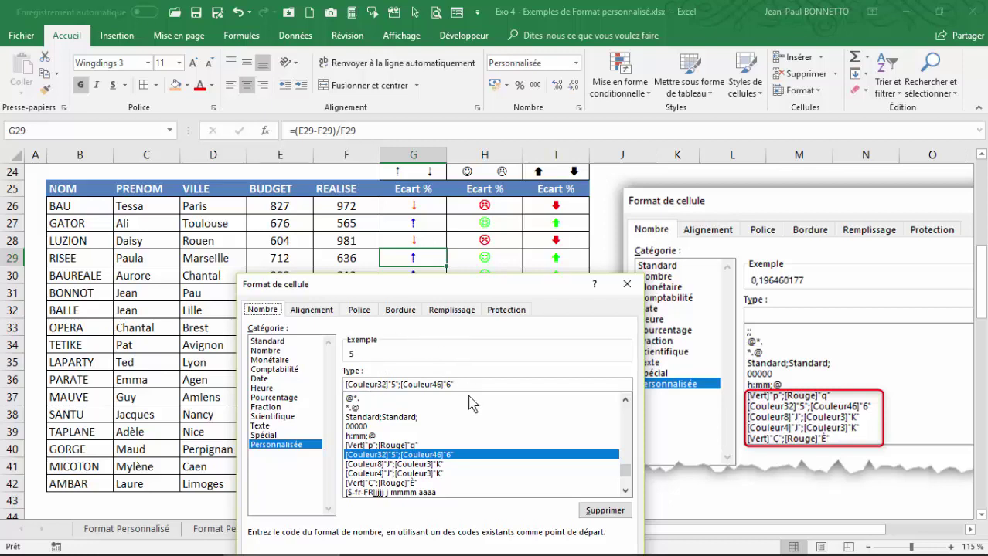
{"action": "left_click", "coordinate": [384, 384]}
{"action": "type", "text": "3"}
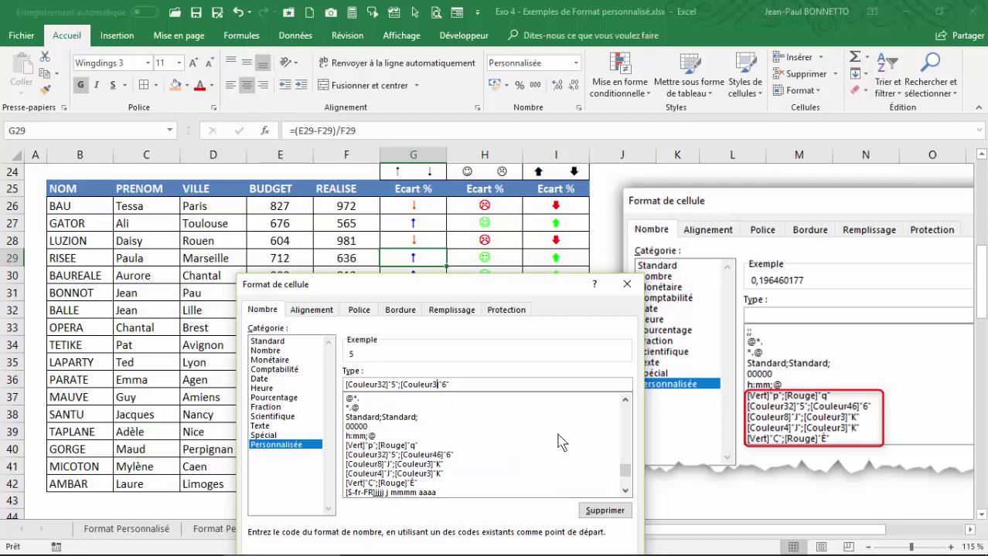
{"action": "left_click_drag", "start_coordinate": [526, 286], "coordinate": [529, 221]}
{"action": "left_click", "coordinate": [539, 529]}
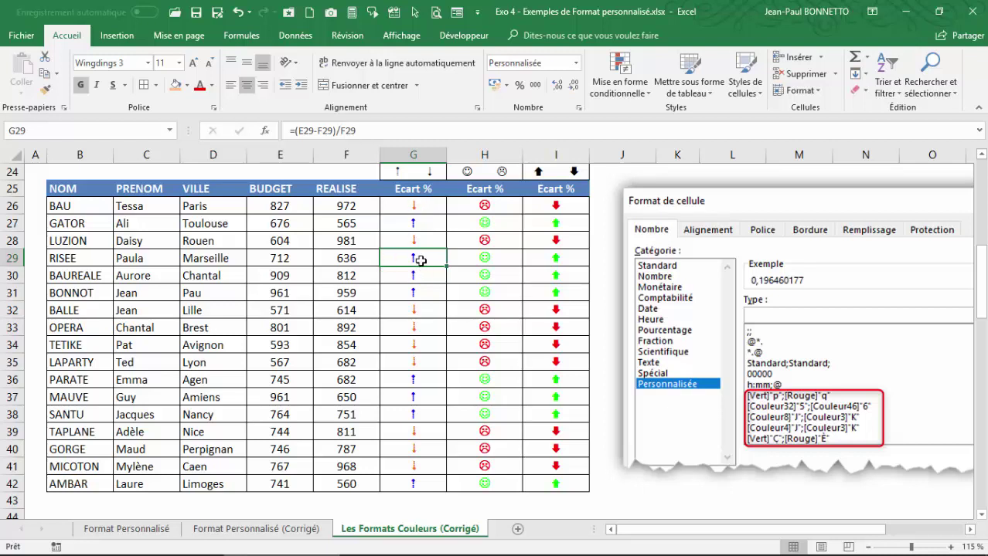
- Copy G29's formatting to the other arrow cells of its Ecart % column, G26:G28 and G30:G42
{"action": "left_click", "coordinate": [44, 89]}
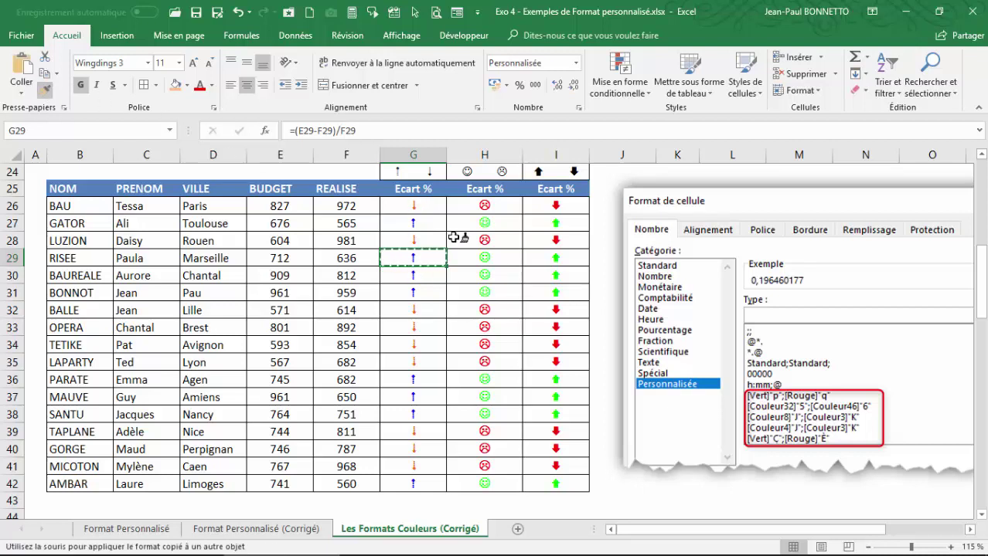
{"action": "left_click_drag", "start_coordinate": [416, 206], "coordinate": [421, 245]}
{"action": "left_click", "coordinate": [415, 259]}
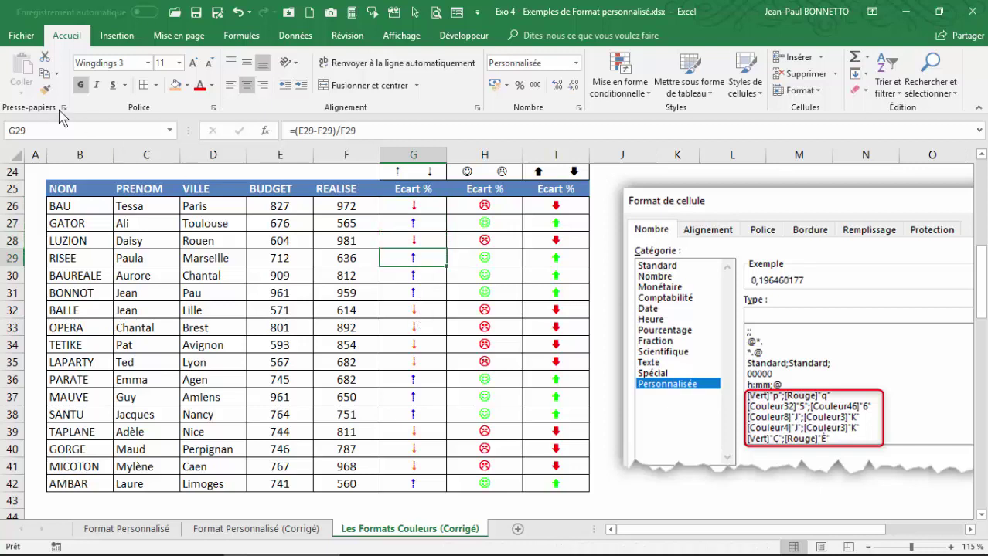
{"action": "left_click", "coordinate": [44, 89]}
{"action": "left_click_drag", "start_coordinate": [414, 277], "coordinate": [421, 479]}
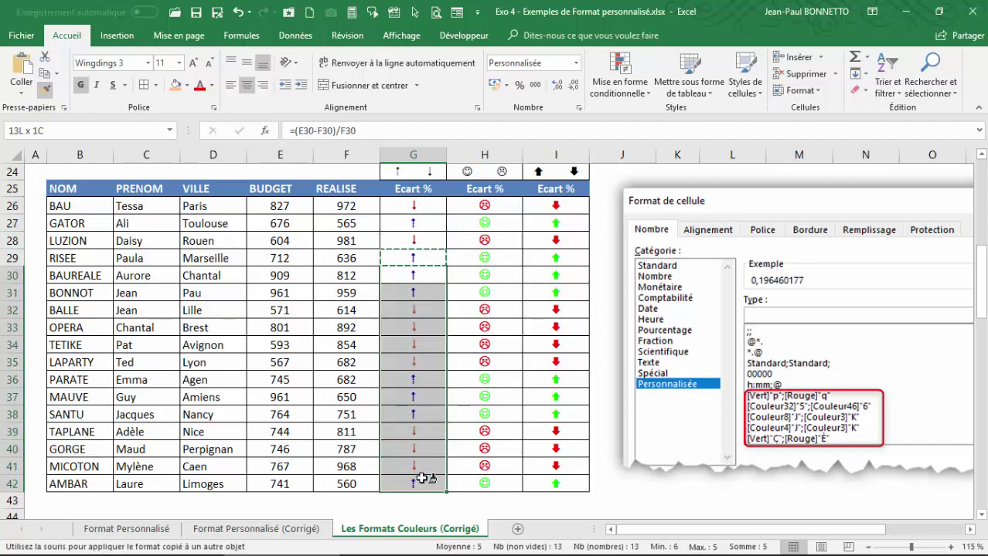
{"action": "left_click", "coordinate": [412, 326]}
{"action": "left_click", "coordinate": [415, 345]}
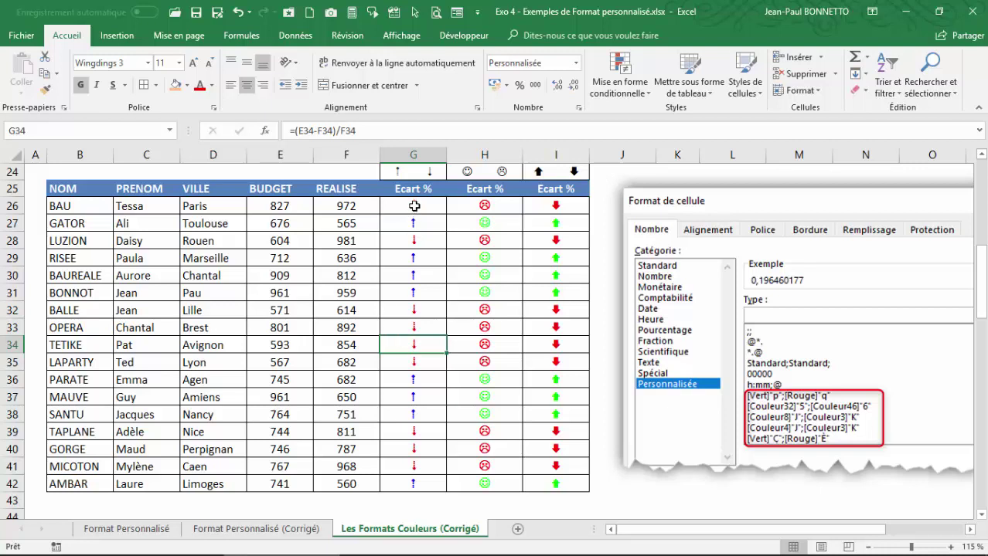
{"action": "left_click_drag", "start_coordinate": [412, 207], "coordinate": [408, 480]}
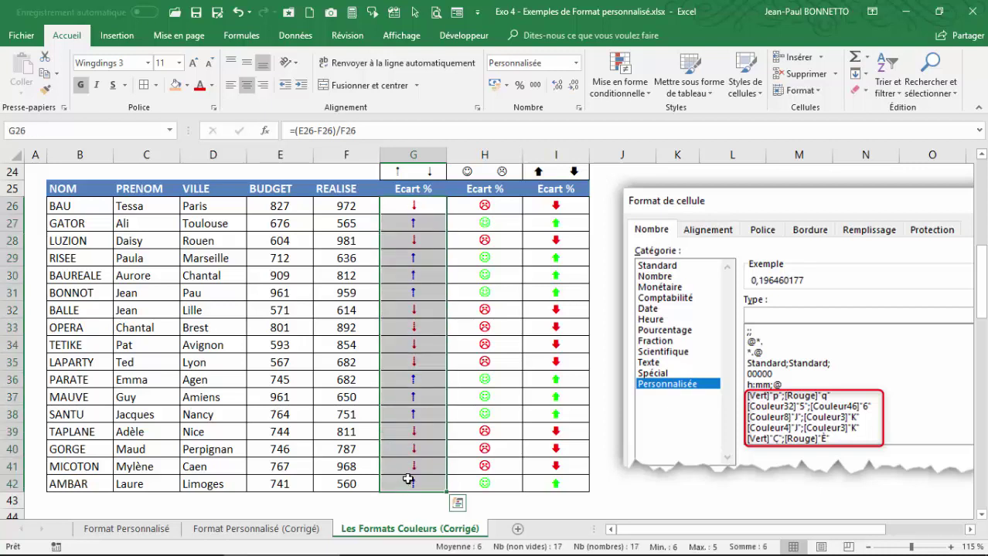
- Review the colours and characters in the custom number format code of smiley cell H29
{"action": "left_click", "coordinate": [488, 264]}
{"action": "right_click", "coordinate": [489, 264]}
{"action": "left_click", "coordinate": [544, 474]}
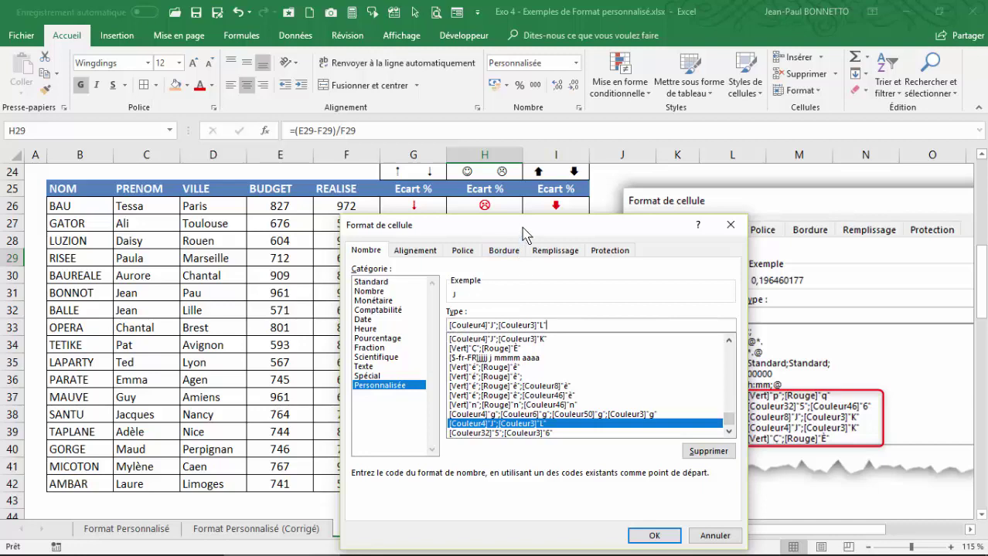
{"action": "left_click_drag", "start_coordinate": [523, 234], "coordinate": [500, 297]}
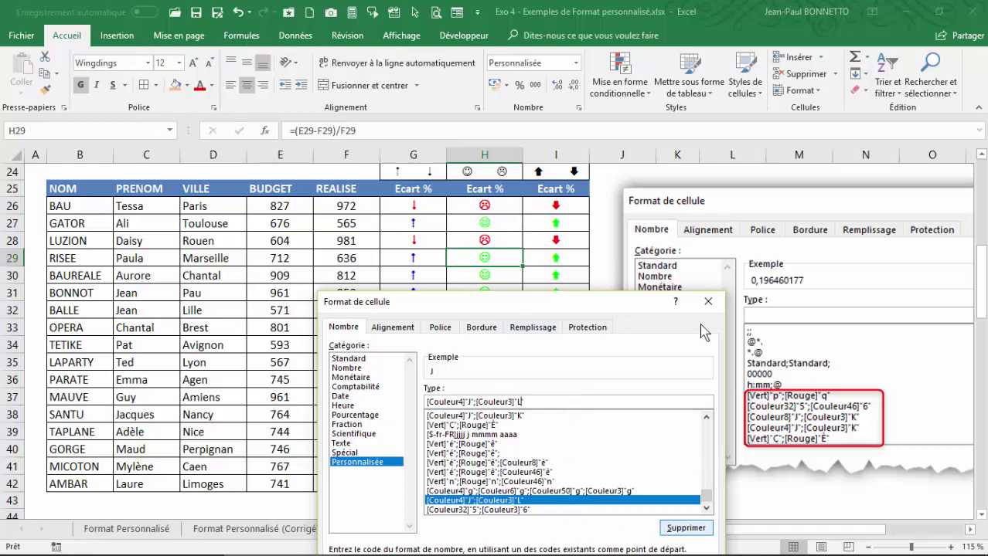
{"action": "left_click_drag", "start_coordinate": [616, 302], "coordinate": [601, 227]}
{"action": "left_click", "coordinate": [616, 537]}
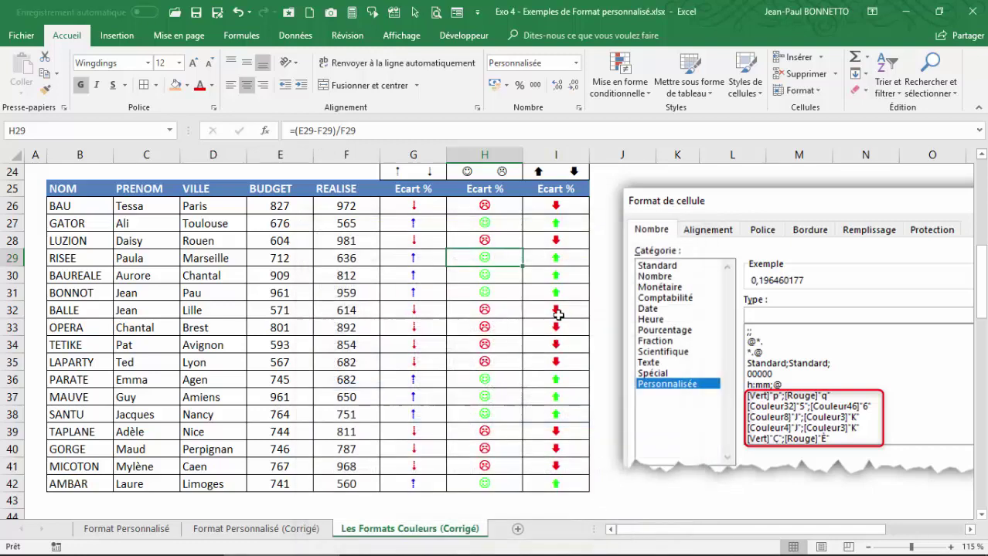
- Review the custom number format code behind the thick arrow in Ecart % cell I26
{"action": "right_click", "coordinate": [551, 205]}
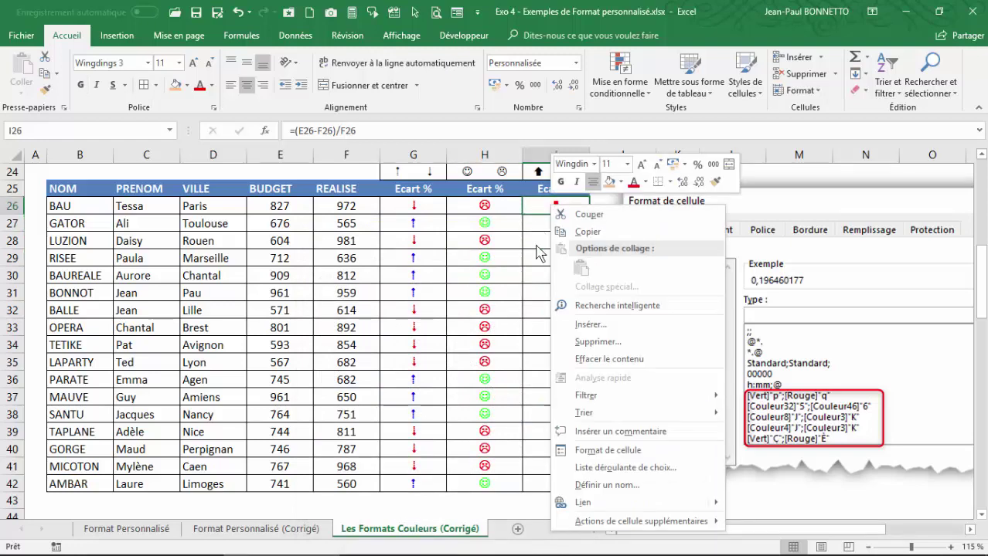
{"action": "left_click", "coordinate": [597, 448]}
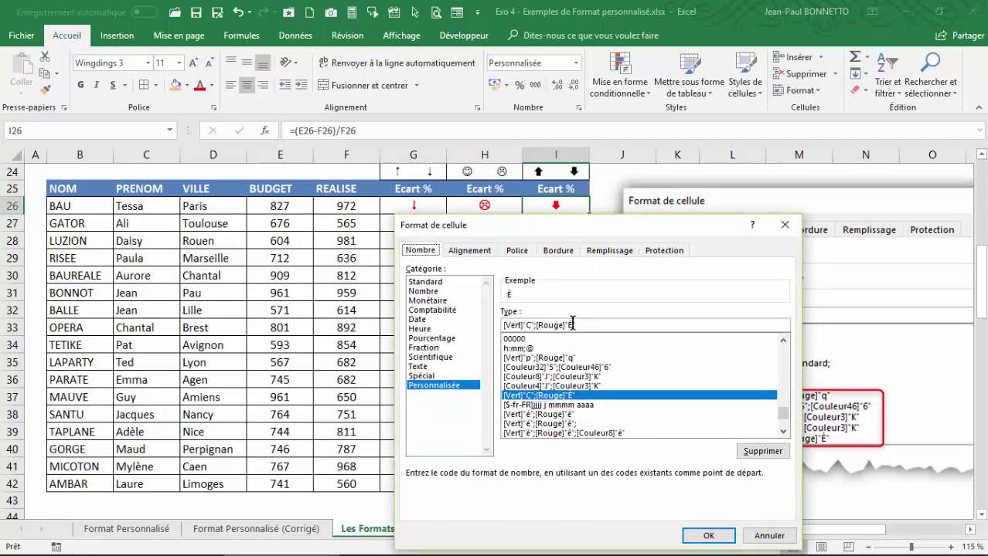
{"action": "left_click", "coordinate": [719, 539]}
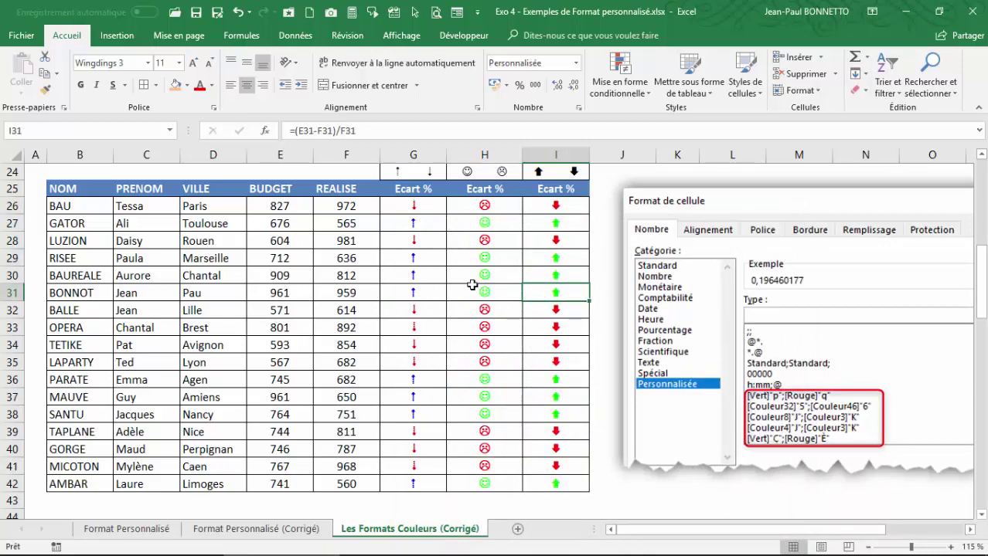
{"action": "left_click", "coordinate": [443, 277]}
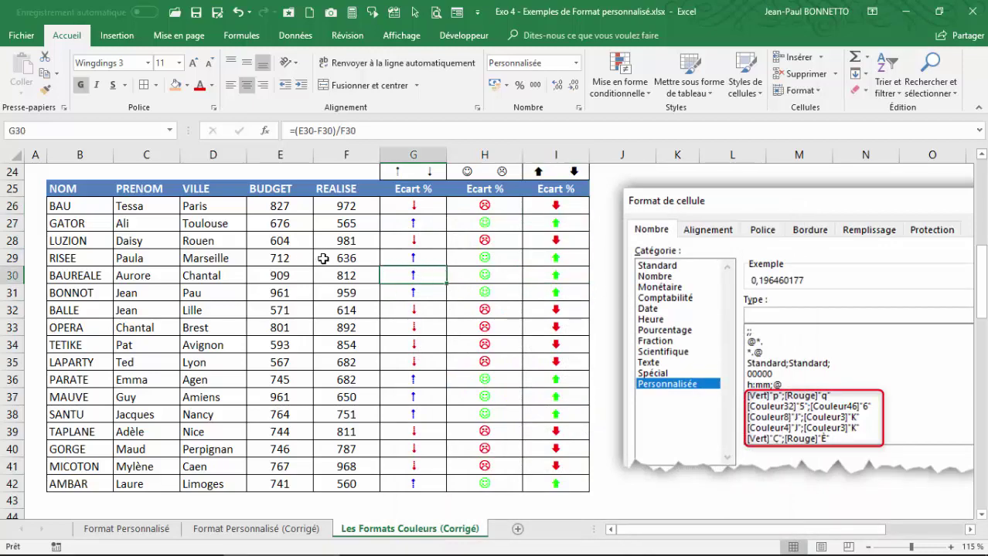
{"action": "left_click", "coordinate": [360, 225]}
- Examine Ecart % cell G5 of the first table and check the characters and font used in symbol cell I2
{"action": "scroll", "coordinate": [363, 240], "scroll_direction": "up", "scroll_amount": 4}
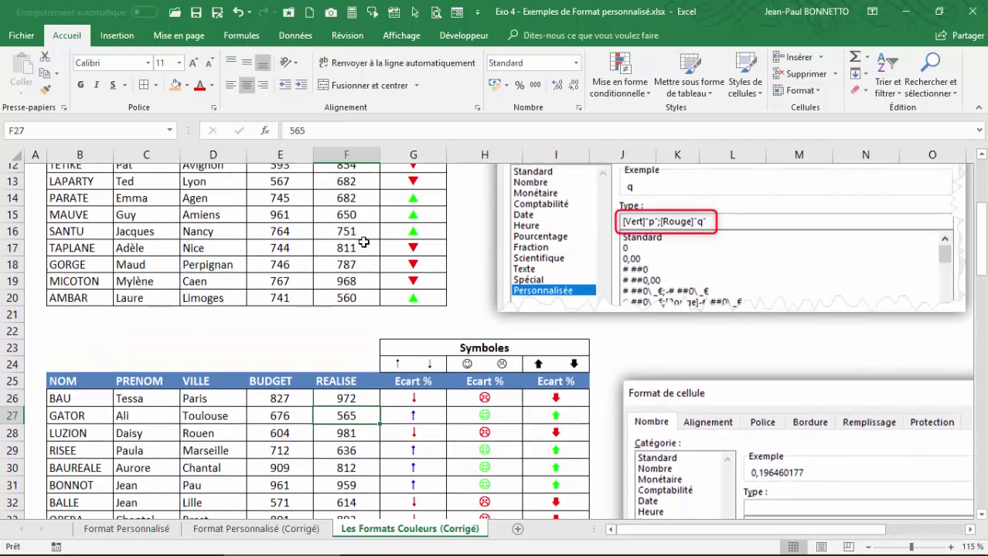
{"action": "scroll", "coordinate": [363, 242], "scroll_direction": "up", "scroll_amount": 4}
{"action": "left_click", "coordinate": [407, 240]}
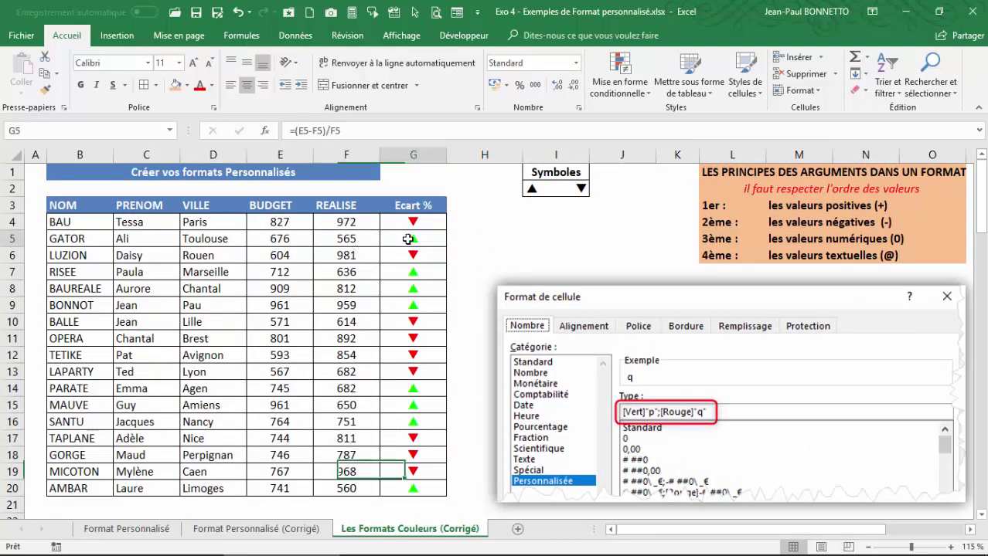
{"action": "left_click", "coordinate": [535, 185]}
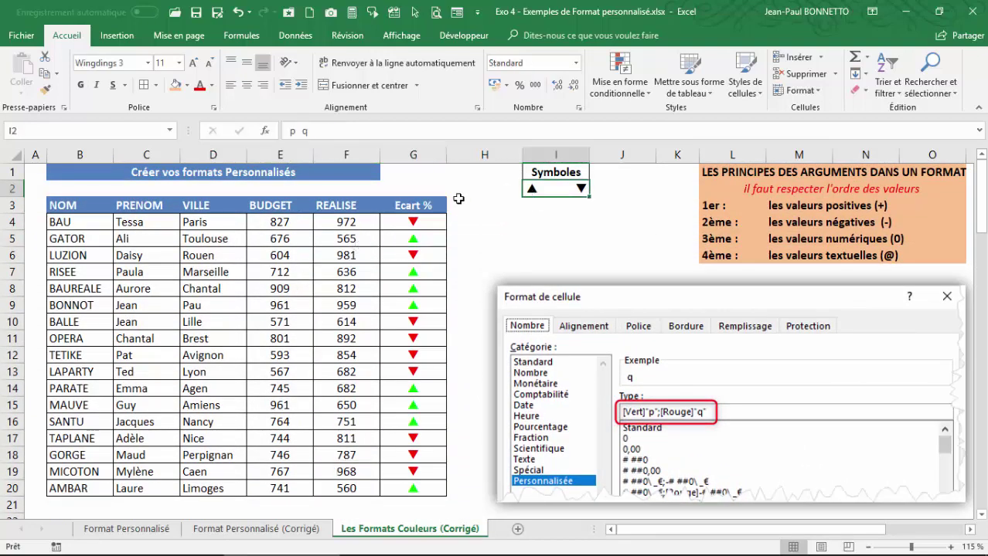
{"action": "left_click", "coordinate": [147, 63]}
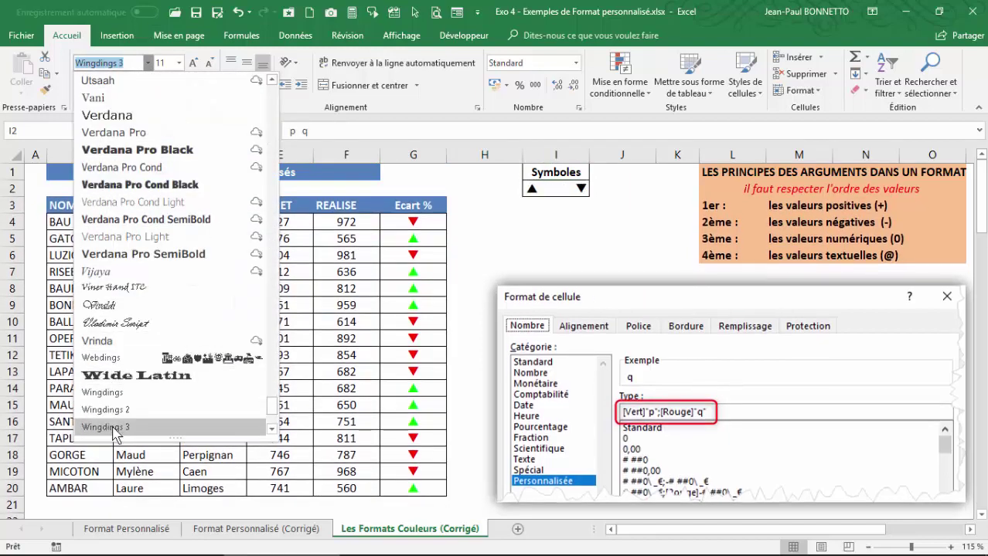
{"action": "left_click", "coordinate": [562, 225]}
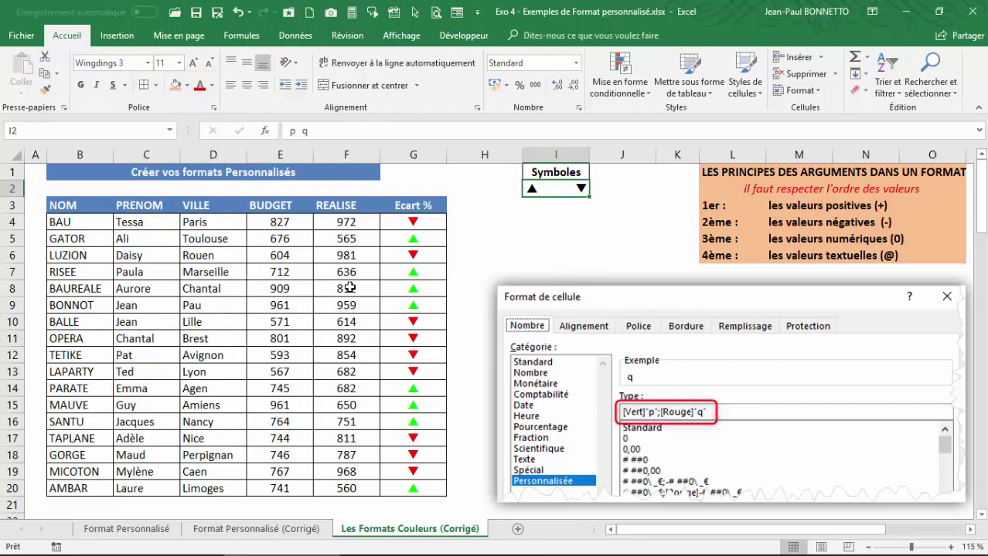
{"action": "scroll", "coordinate": [350, 287], "scroll_direction": "down", "scroll_amount": 3}
{"action": "scroll", "coordinate": [350, 287], "scroll_direction": "up", "scroll_amount": 2}
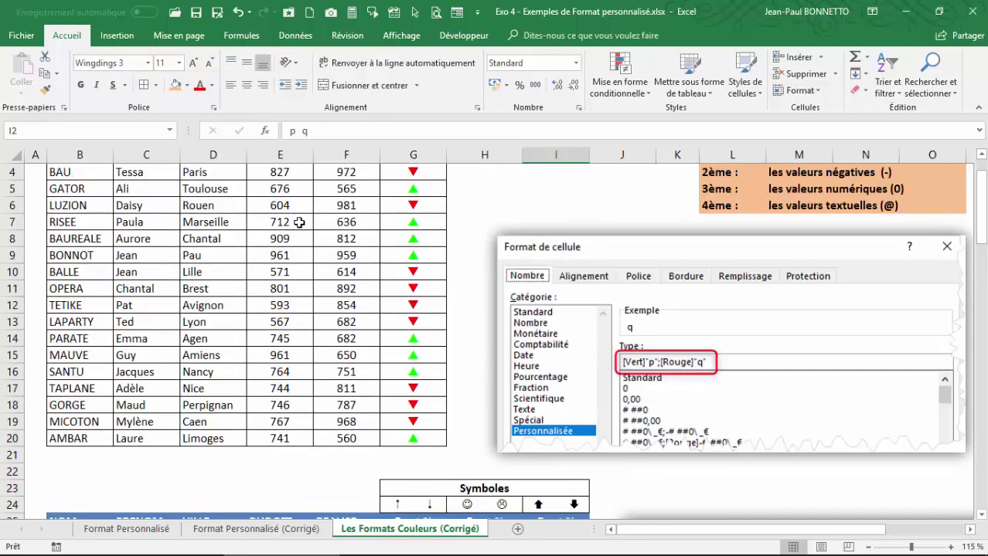
{"action": "scroll", "coordinate": [299, 223], "scroll_direction": "up", "scroll_amount": 1}
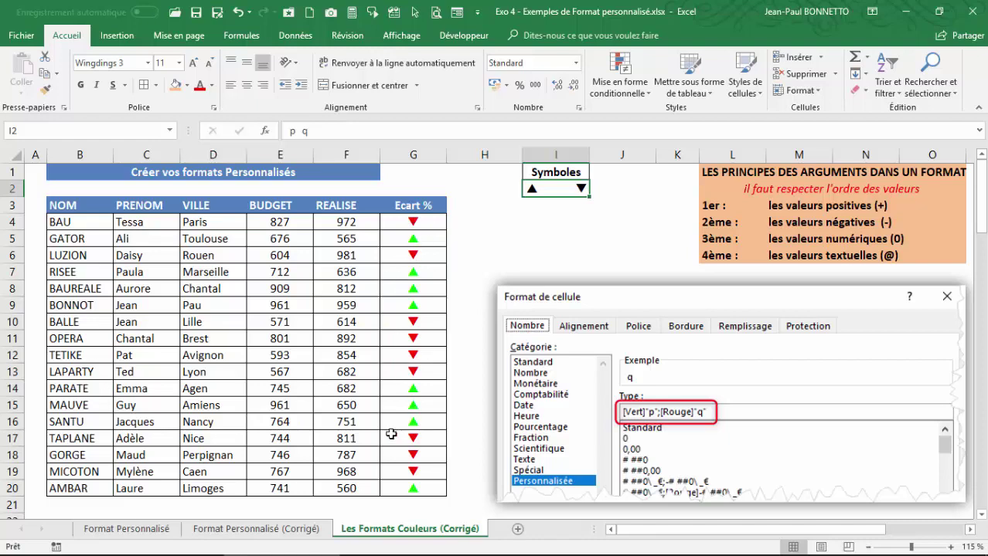
{"action": "scroll", "coordinate": [390, 418], "scroll_direction": "down", "scroll_amount": 3}
{"action": "scroll", "coordinate": [391, 317], "scroll_direction": "up", "scroll_amount": 3}
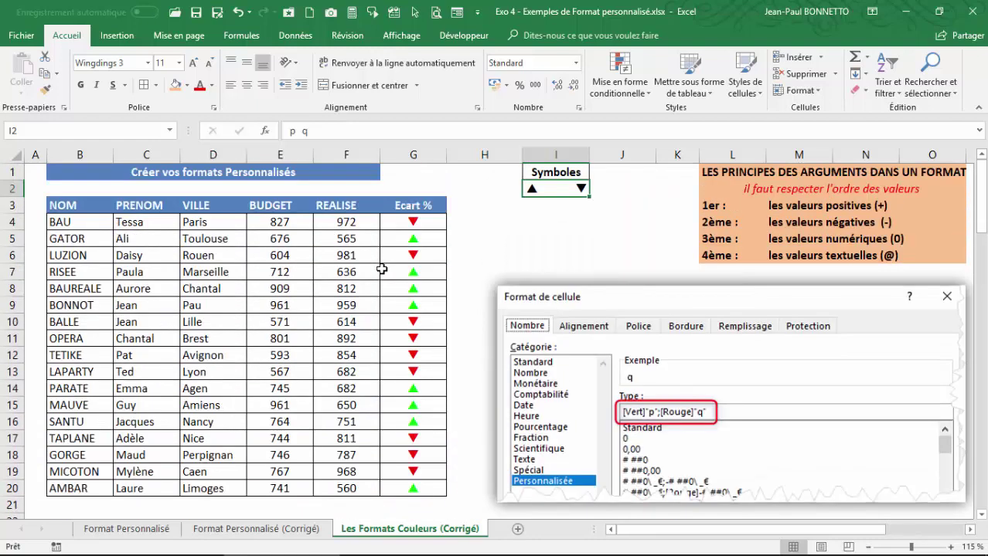